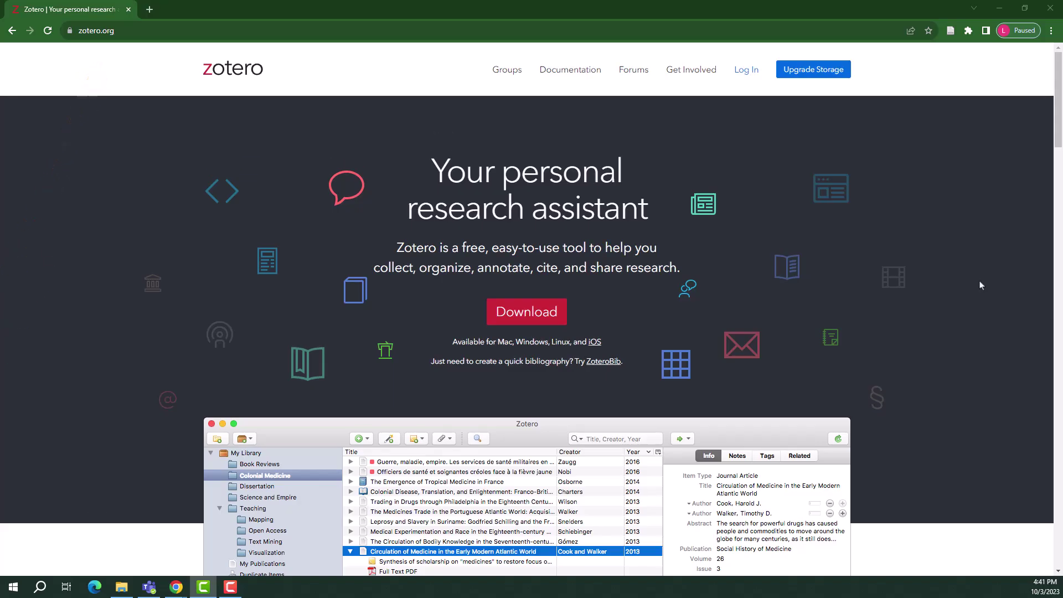
# Go to the zotero.org sign-in page and on to the free account registration form.
pyautogui.click(763, 79)
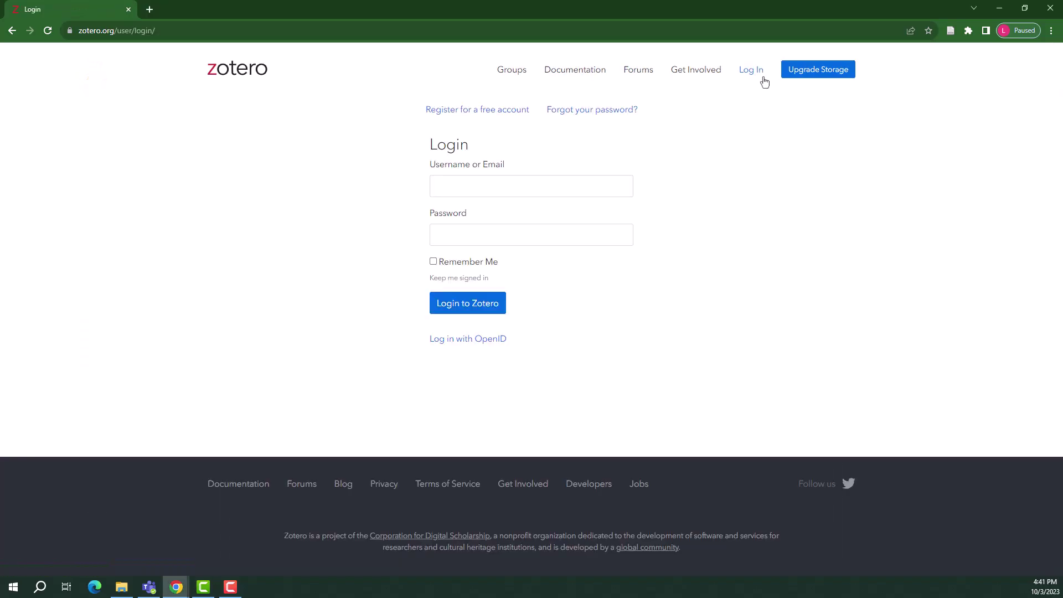
pyautogui.click(471, 115)
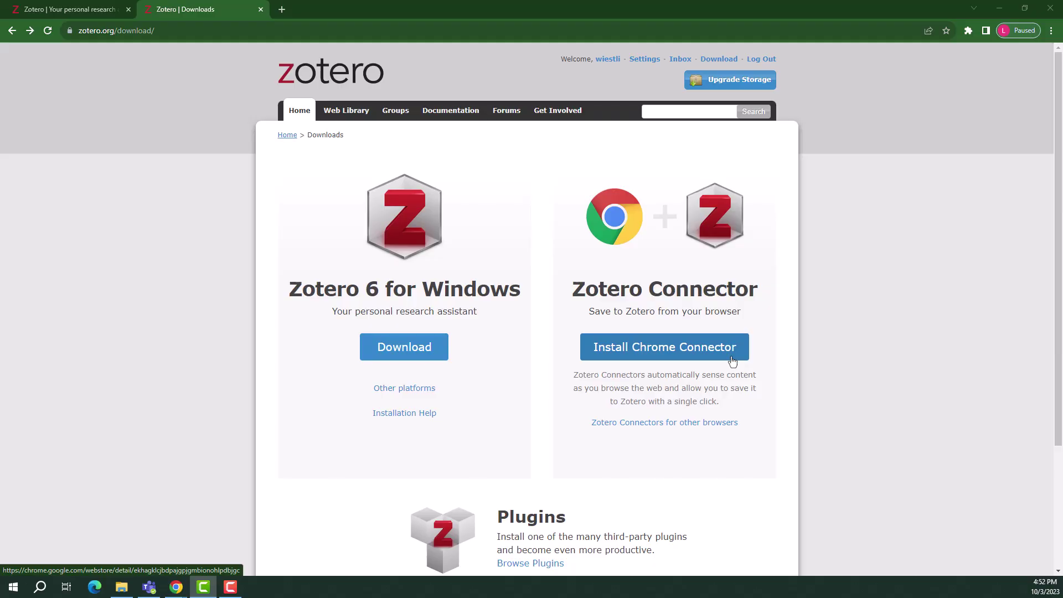
# Pin Zotero Connector in Chrome's extensions list, then close the list.
pyautogui.click(968, 31)
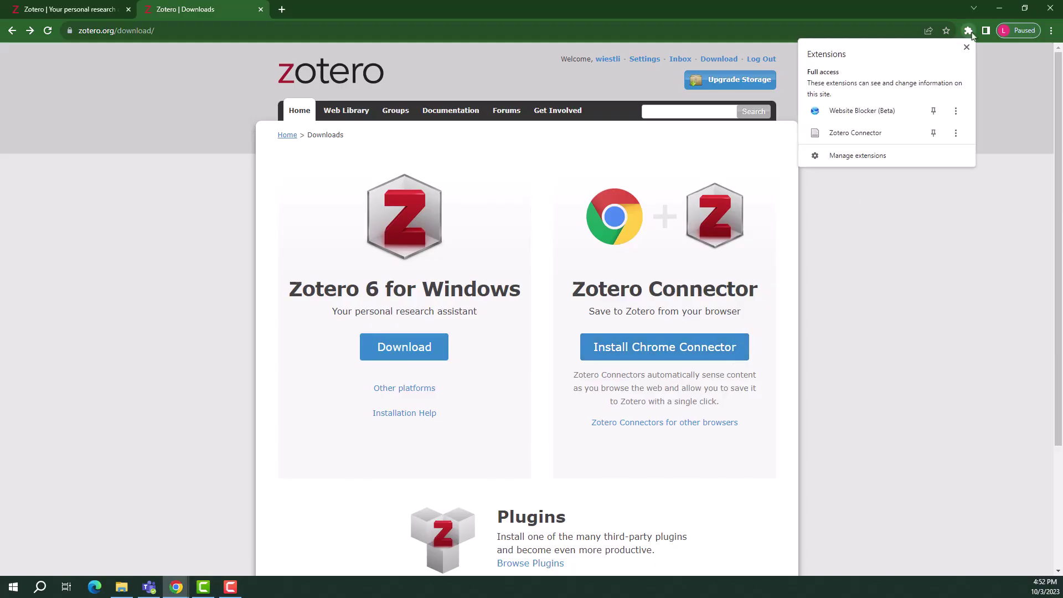
pyautogui.click(934, 133)
pyautogui.click(967, 48)
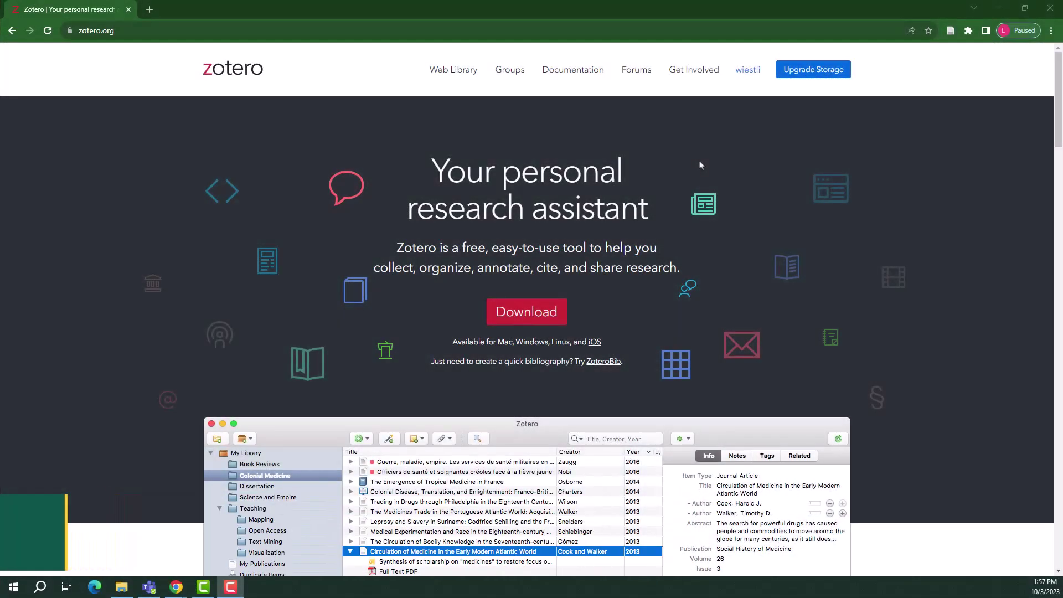
# Go to the Web Library from the top navigation to see all 57 items.
pyautogui.click(464, 75)
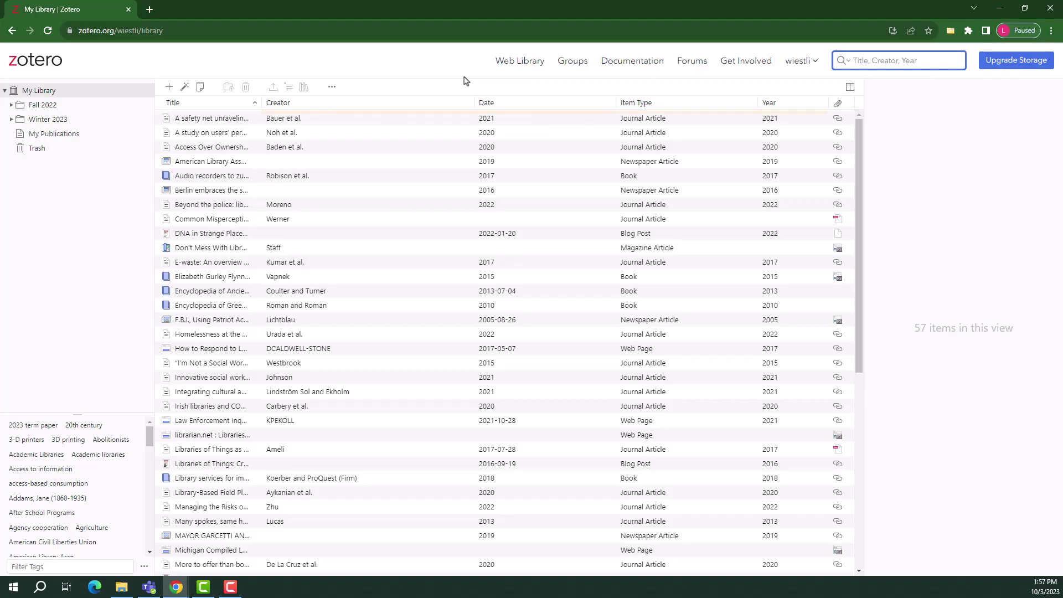
# Hide the Year column and search the library for 'social work'.
pyautogui.click(848, 88)
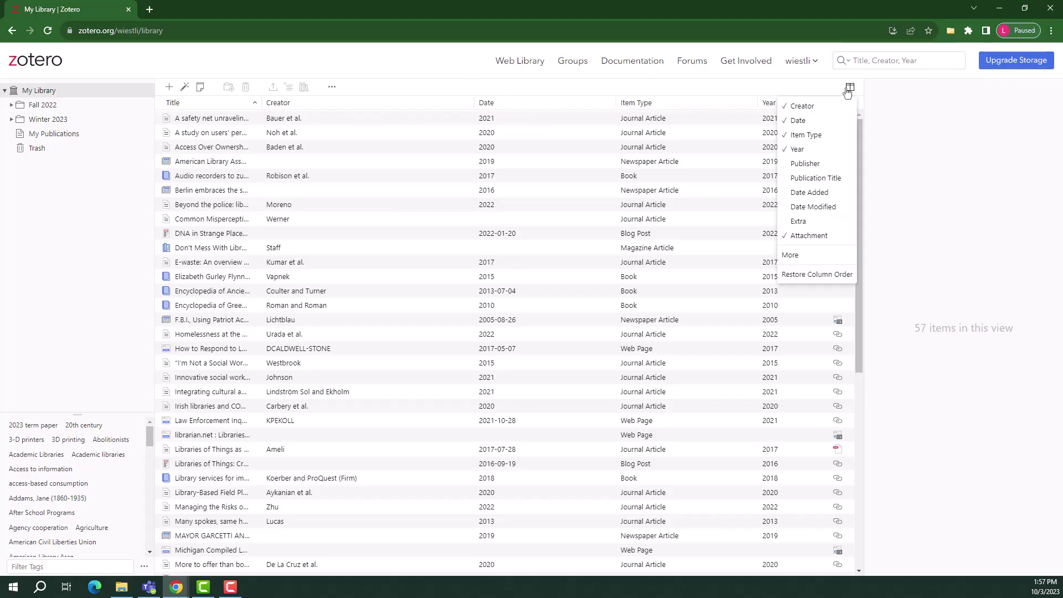
pyautogui.click(815, 154)
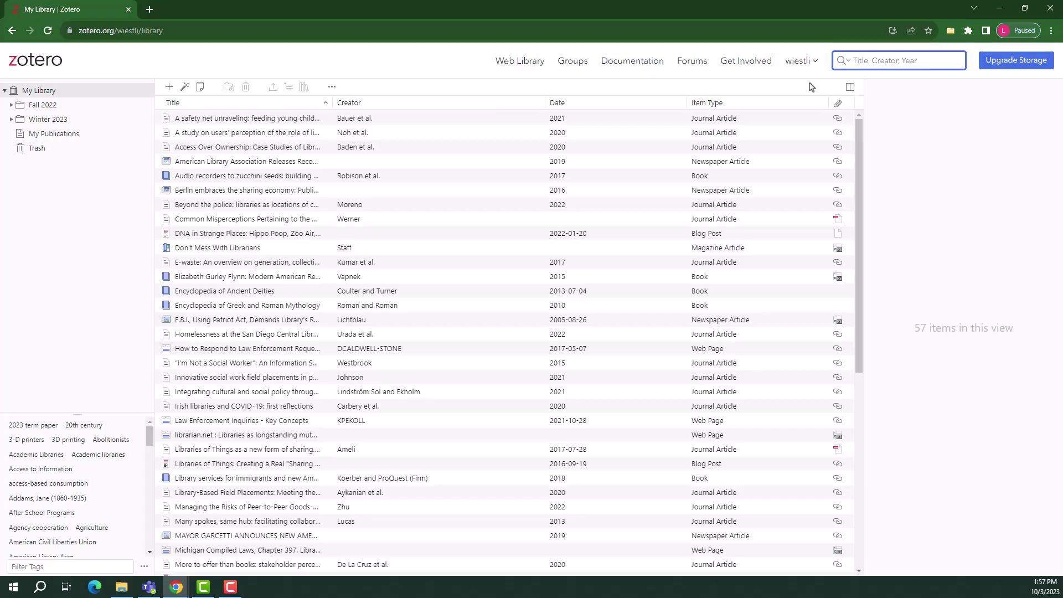
pyautogui.write('social work')
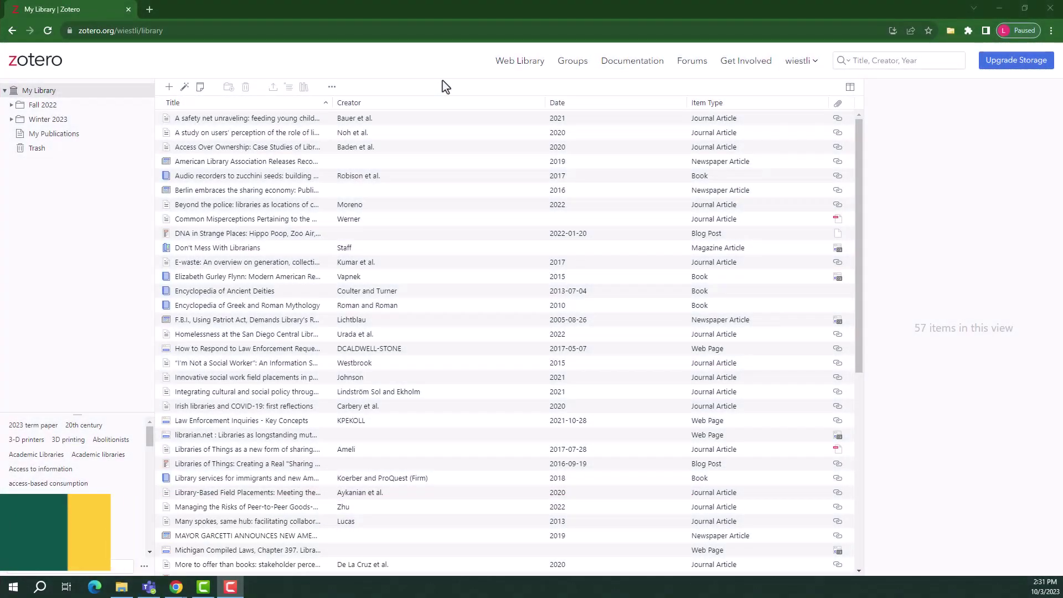
# Set the Elizabeth Gurley Flynn book's Edition to 1st.
pyautogui.click(442, 282)
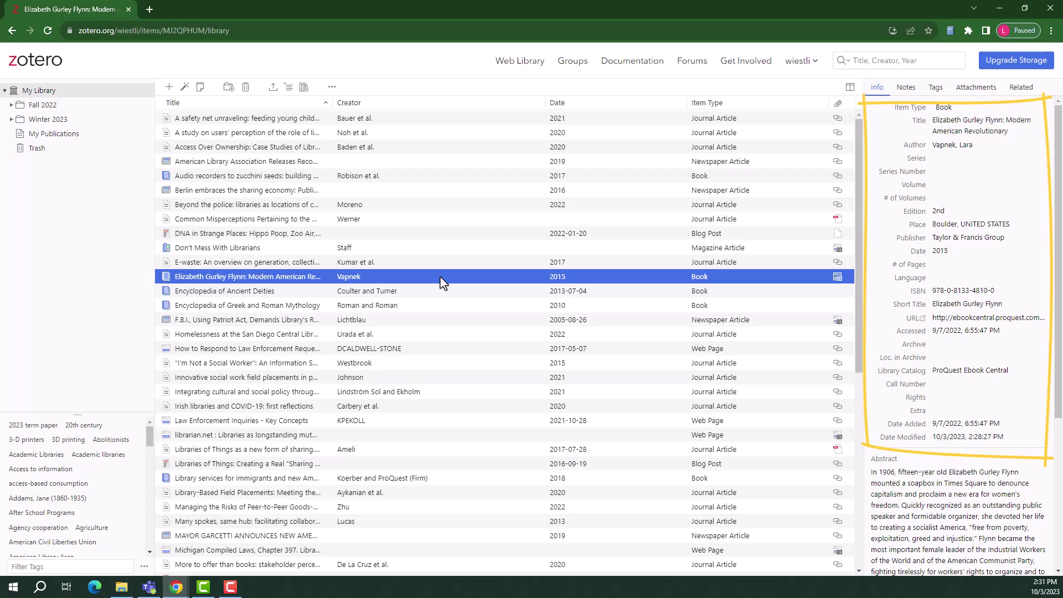
pyautogui.click(959, 211)
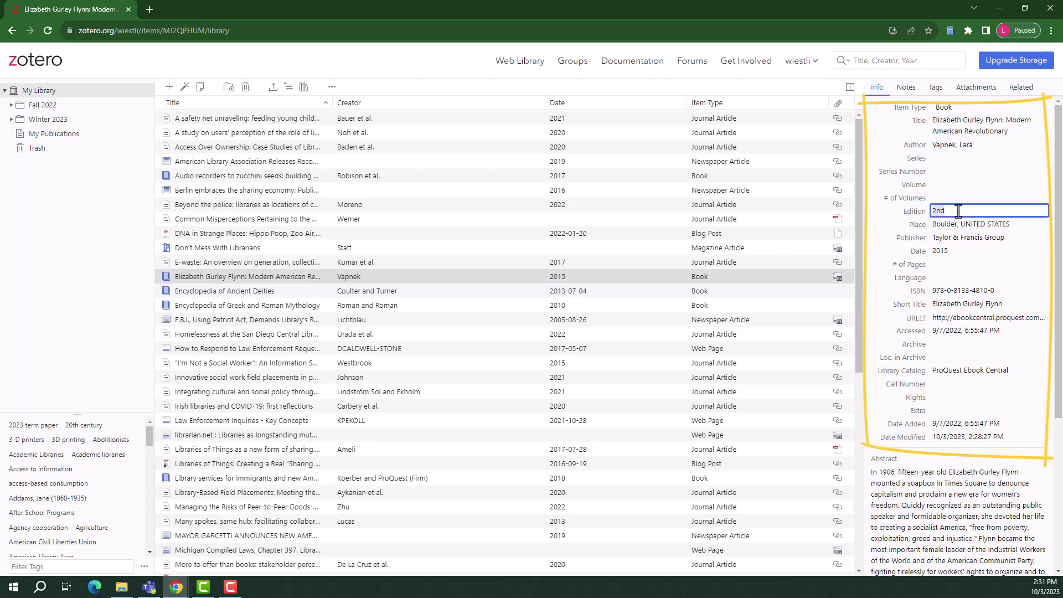
pyautogui.write('1st')
# Lowercase 'Revolutionary' to 'revolutionary' in the book's title and save it.
pyautogui.click(1001, 132)
pyautogui.click(966, 131)
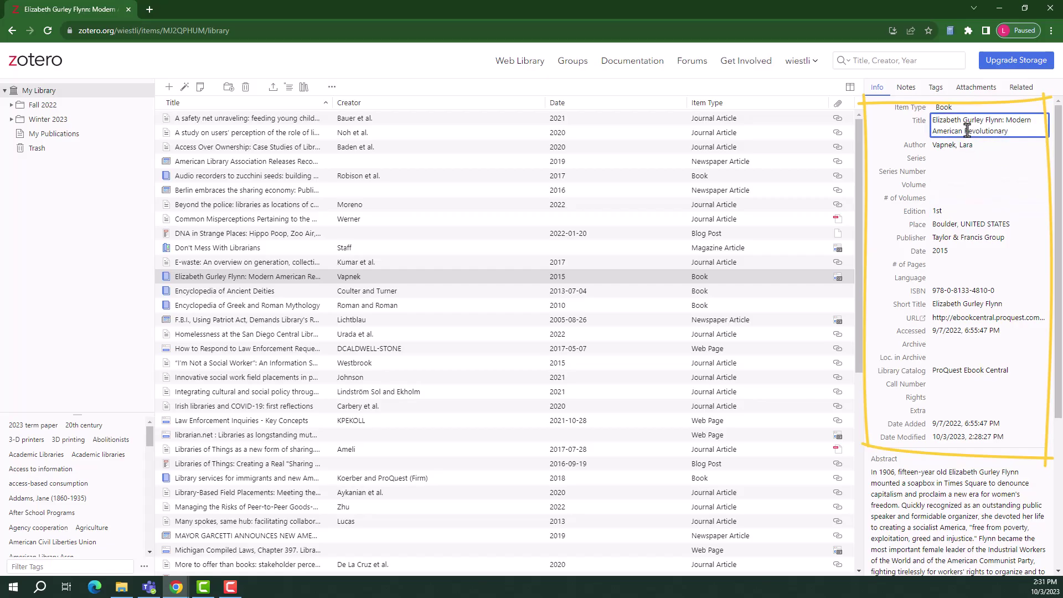
pyautogui.press('Delete')
pyautogui.write('r')
pyautogui.click(1015, 158)
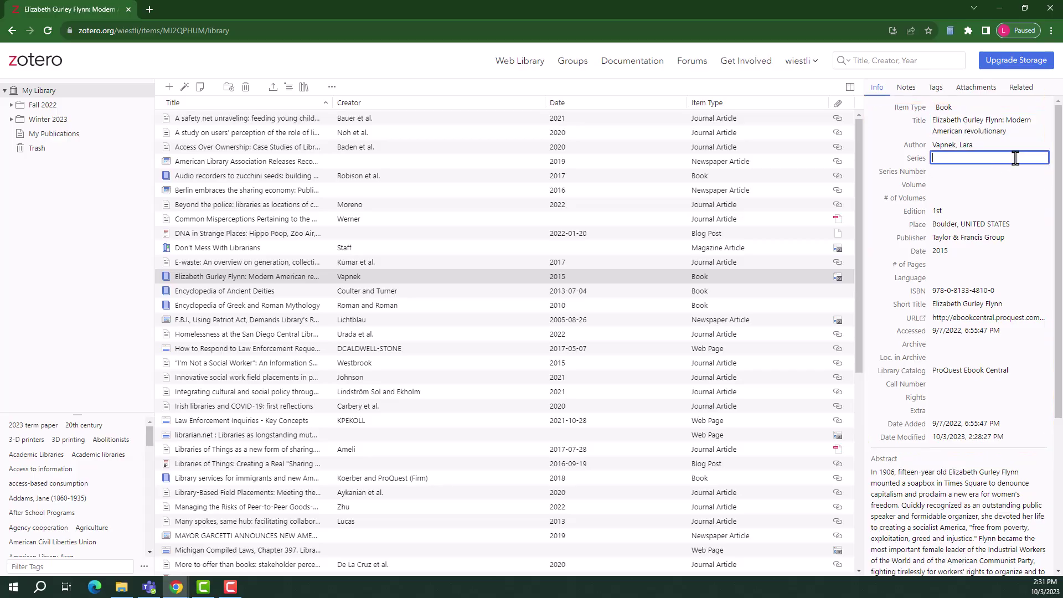
# Add a note to the Flynn book reading 'will use for 2023 term paper'.
pyautogui.click(910, 92)
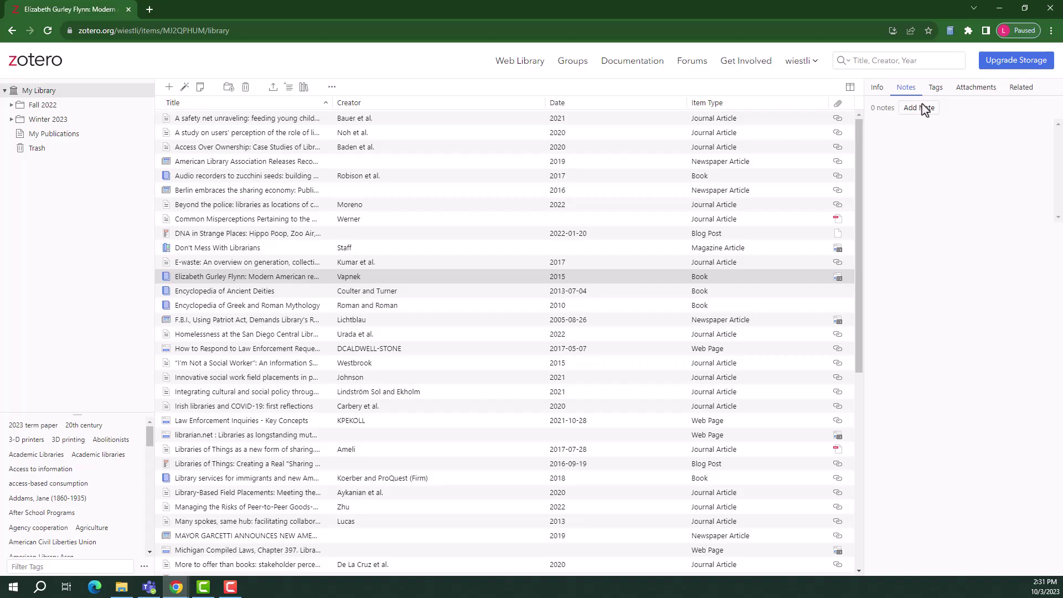
pyautogui.click(922, 109)
pyautogui.write('will use for 2')
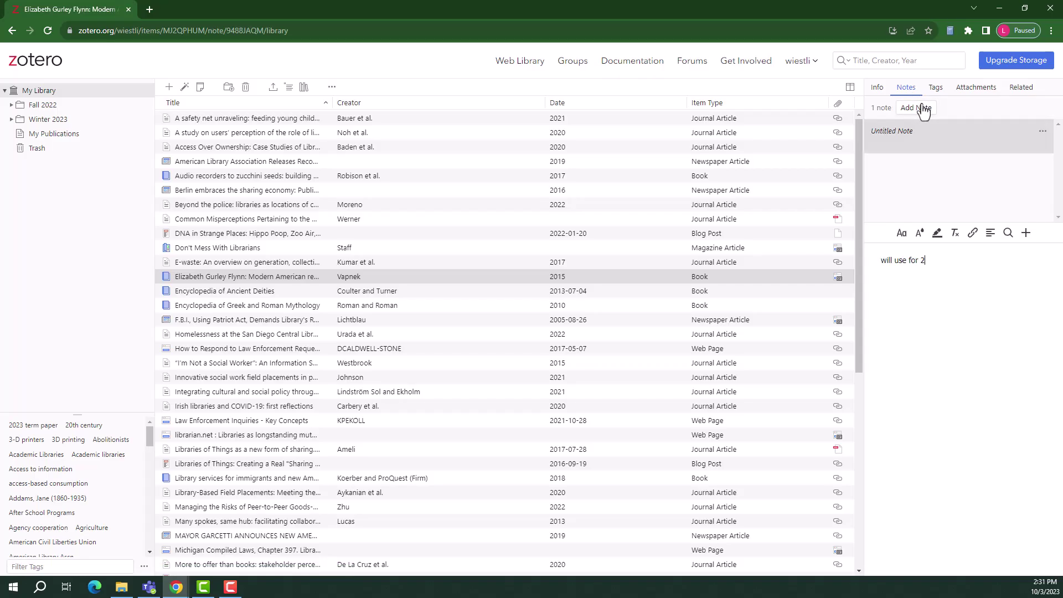
pyautogui.write('023 term paper')
# Tag the Flynn book with '2023 term paper'.
pyautogui.click(936, 94)
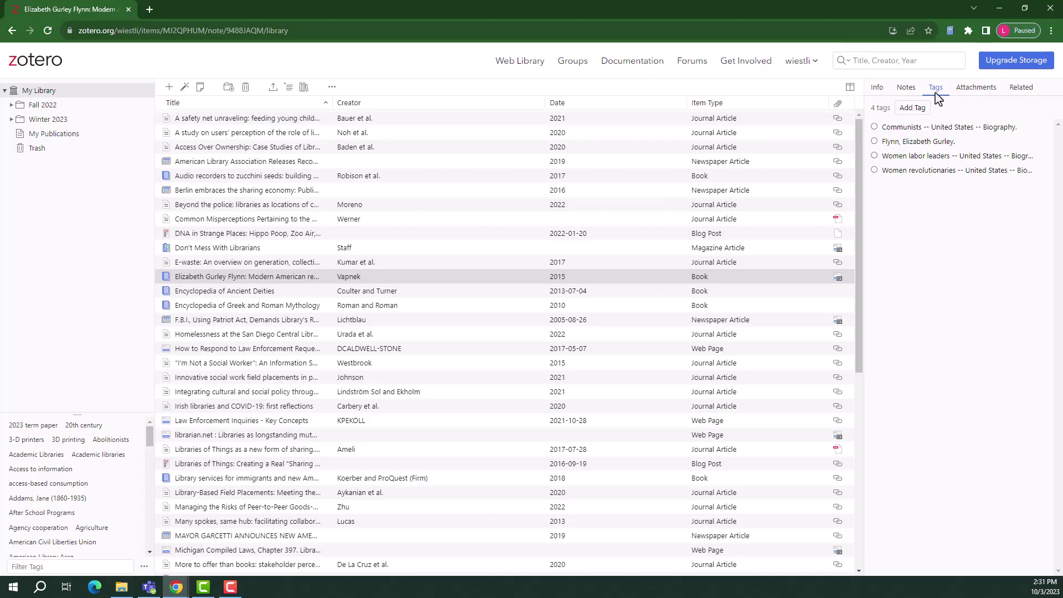
pyautogui.click(923, 111)
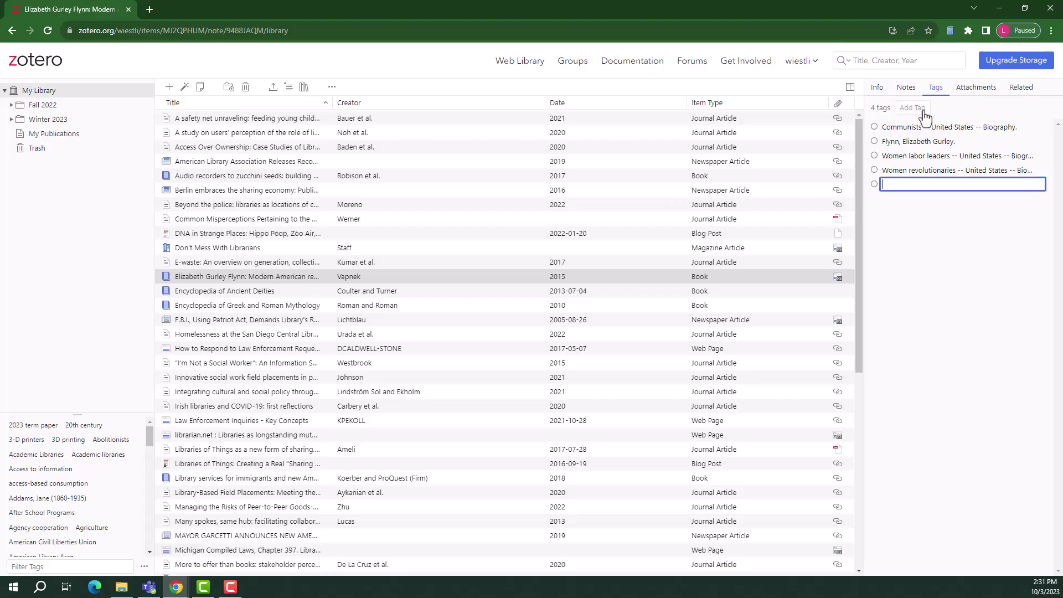
pyautogui.write('2023 term paper')
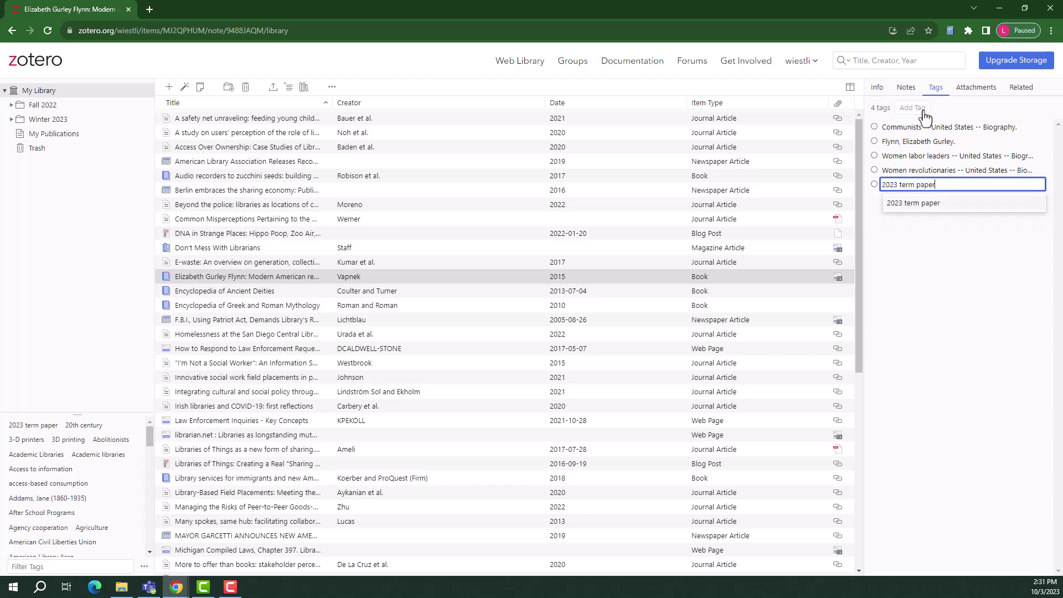
pyautogui.press('Return')
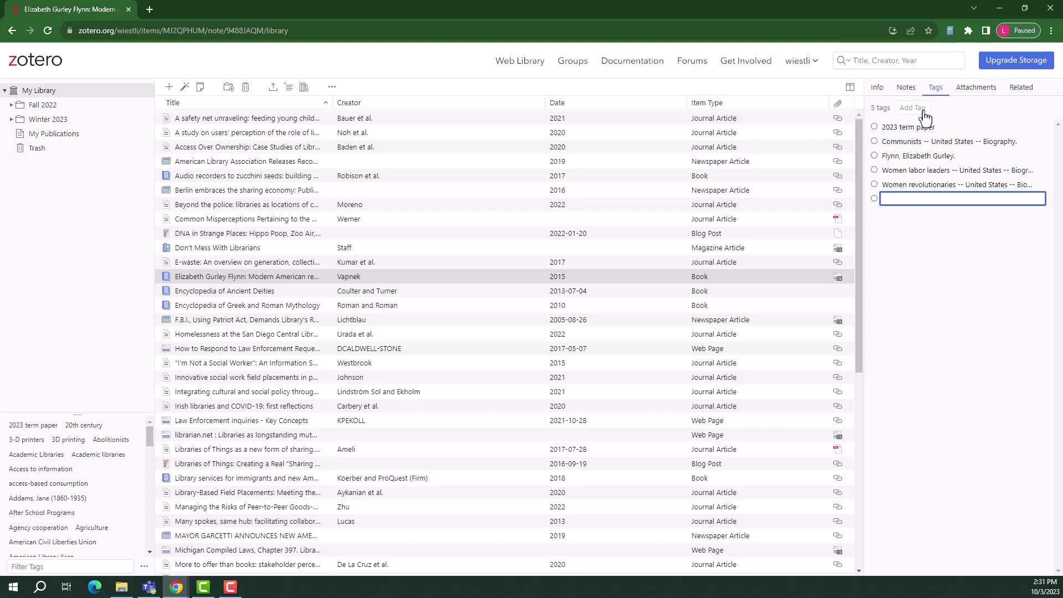
# View the ProQuest Ebook Snapshot attachment's details, then deselect the item.
pyautogui.click(966, 91)
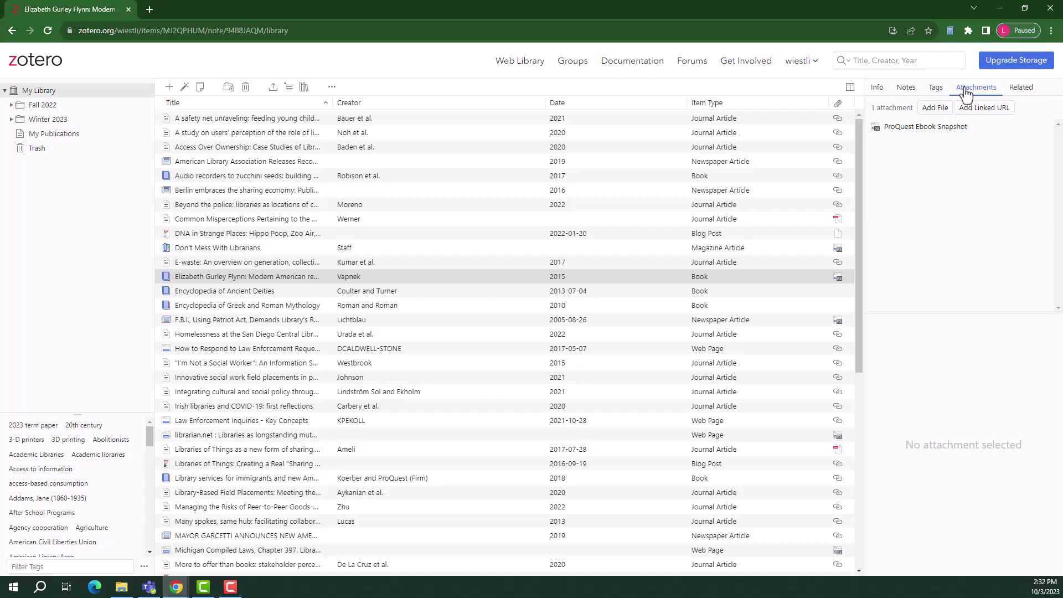
pyautogui.click(977, 131)
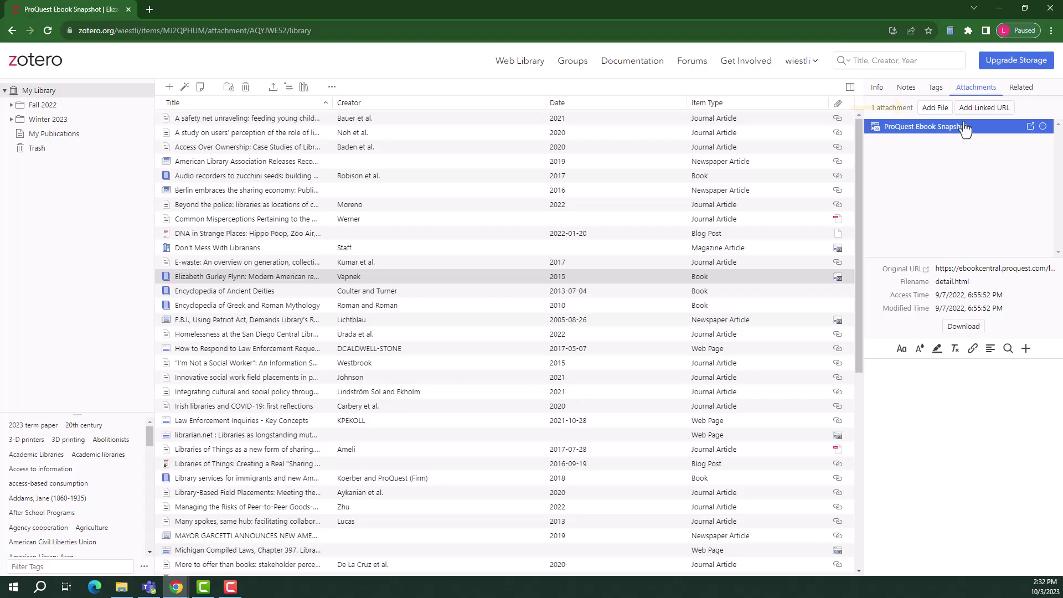
pyautogui.click(945, 111)
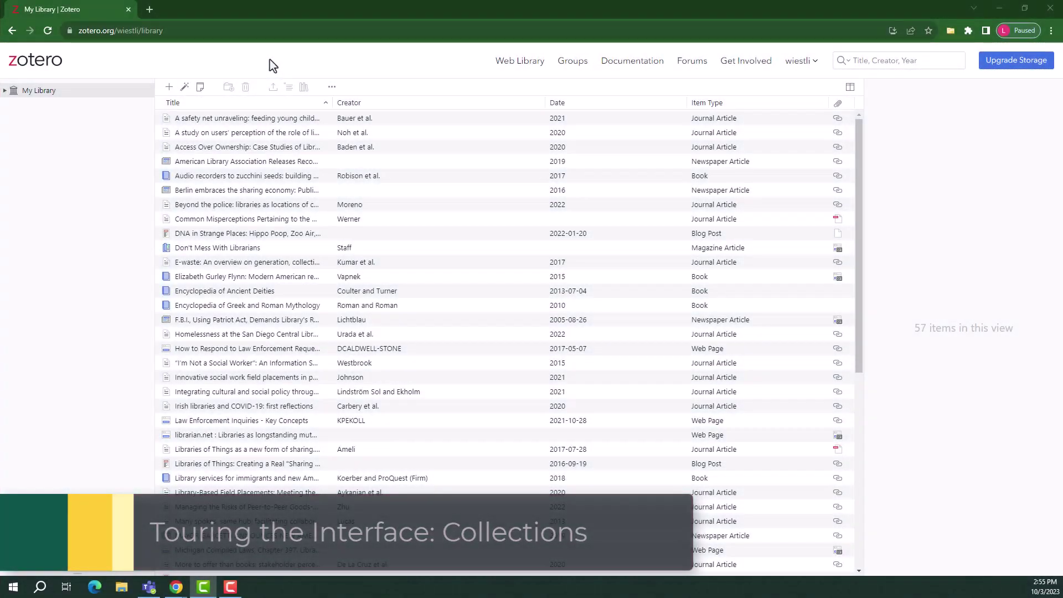
# Expand My Library and Fall 2022, then add a top-level collection named 'Example'.
pyautogui.click(5, 92)
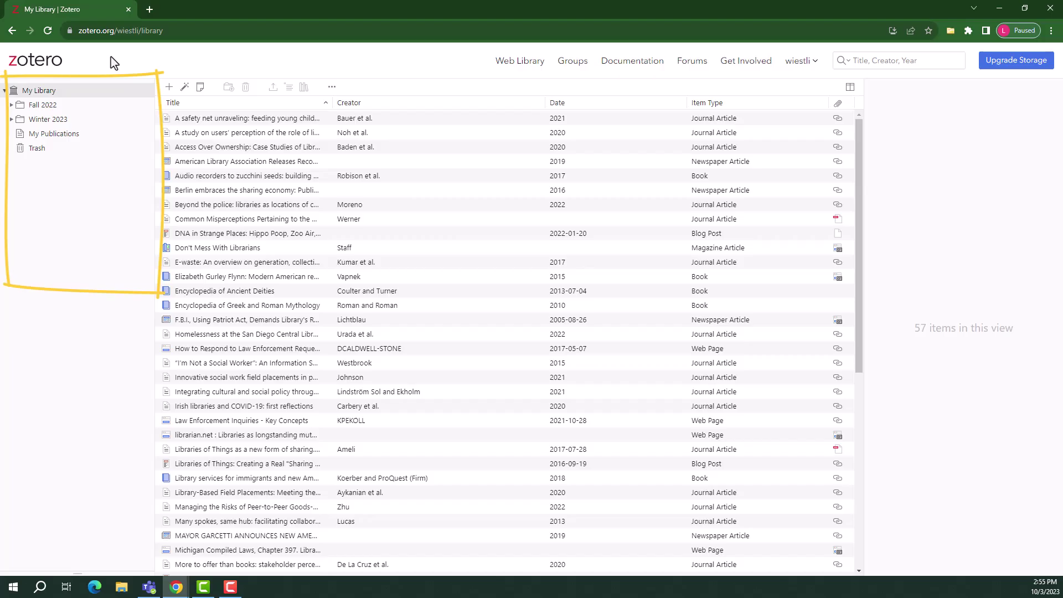
pyautogui.click(12, 104)
pyautogui.click(18, 119)
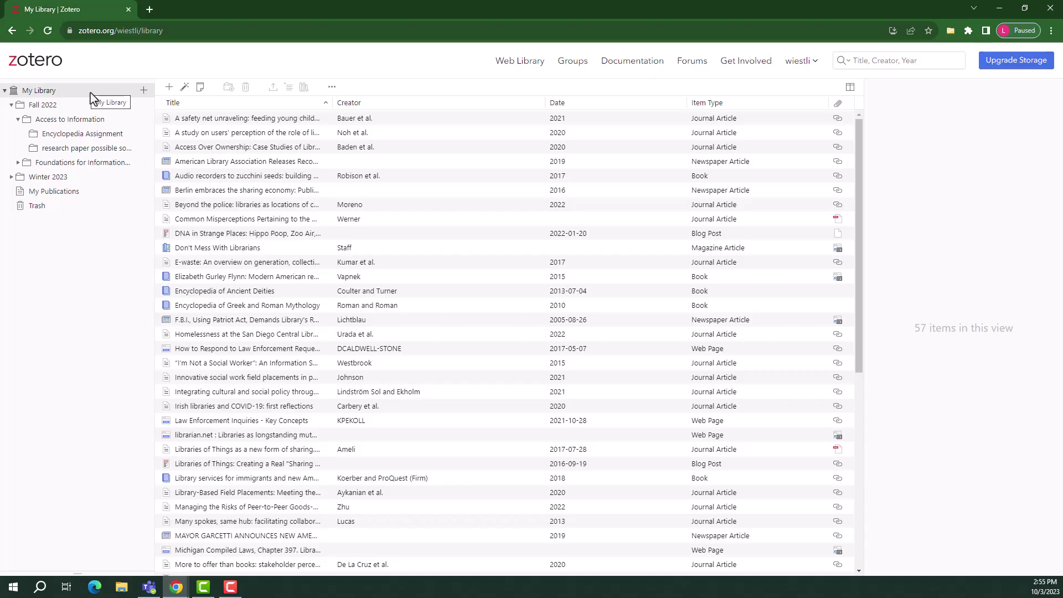
pyautogui.click(144, 90)
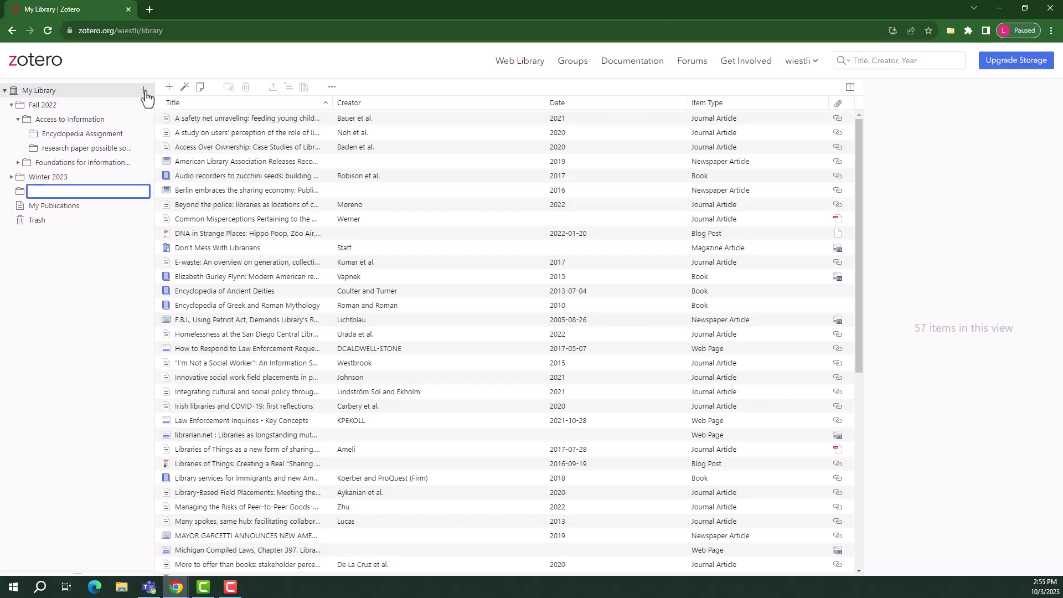
pyautogui.write('Example')
pyautogui.press('Return')
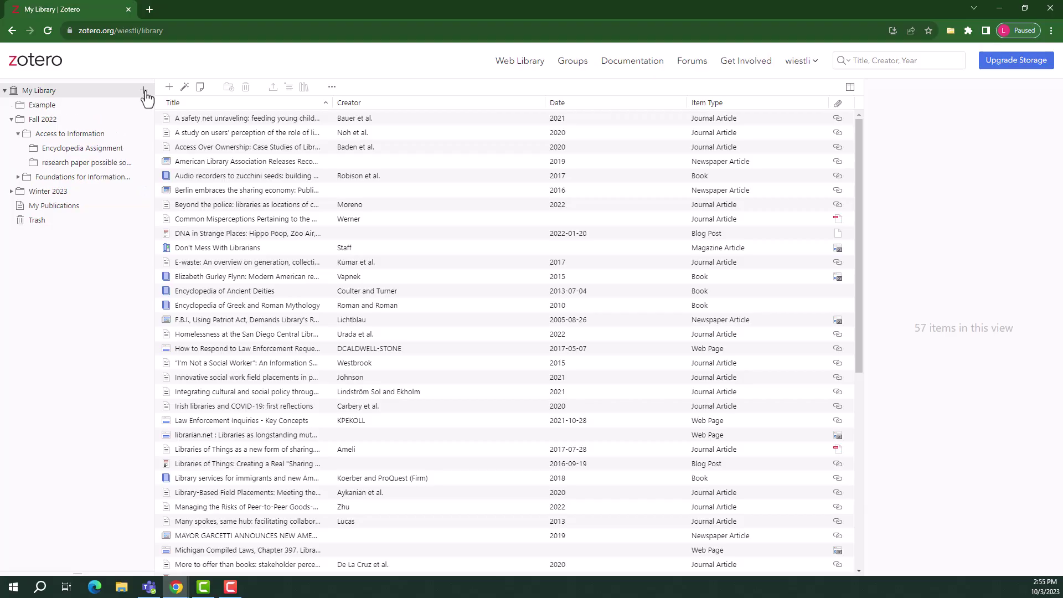
# Put the Berlin article into Example via Add to Collection, and drag the Flynn book there too.
pyautogui.click(208, 191)
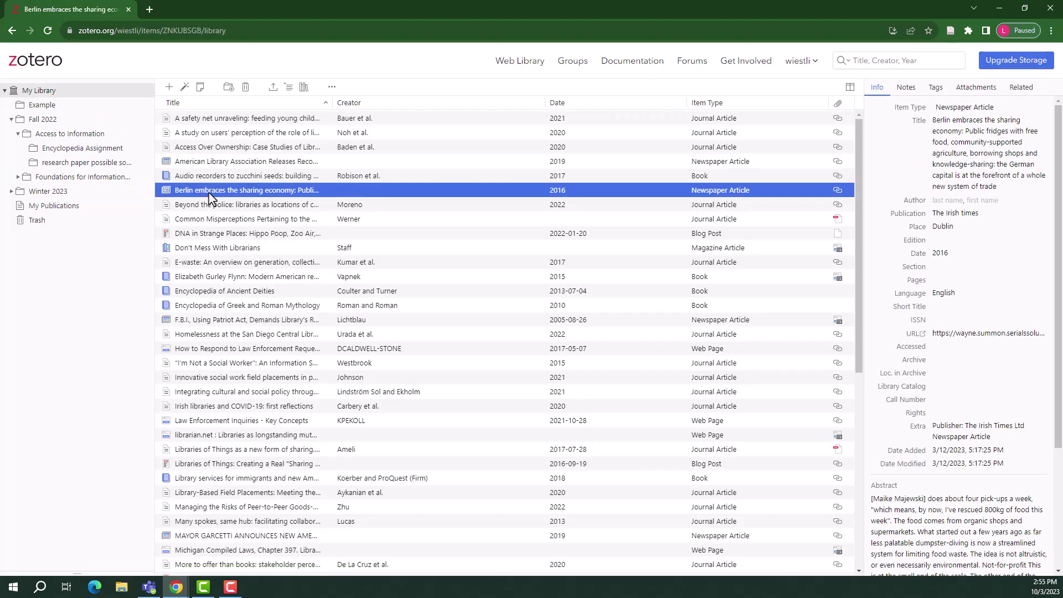
pyautogui.click(228, 88)
pyautogui.click(422, 112)
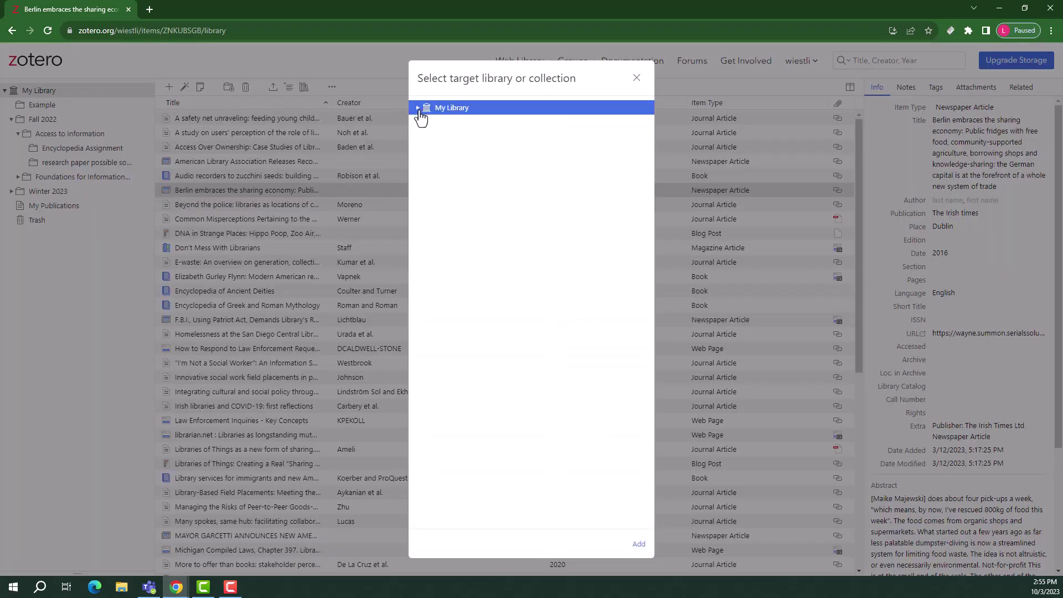
pyautogui.click(417, 108)
pyautogui.click(443, 125)
pyautogui.click(639, 543)
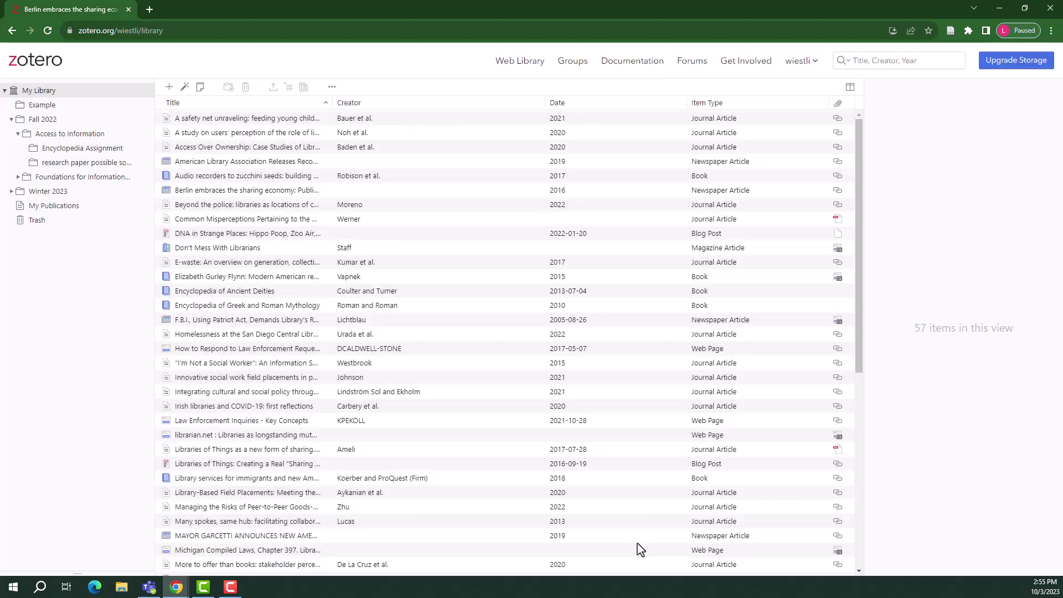
pyautogui.click(210, 283)
pyautogui.moveTo(211, 283); pyautogui.dragTo(118, 111)
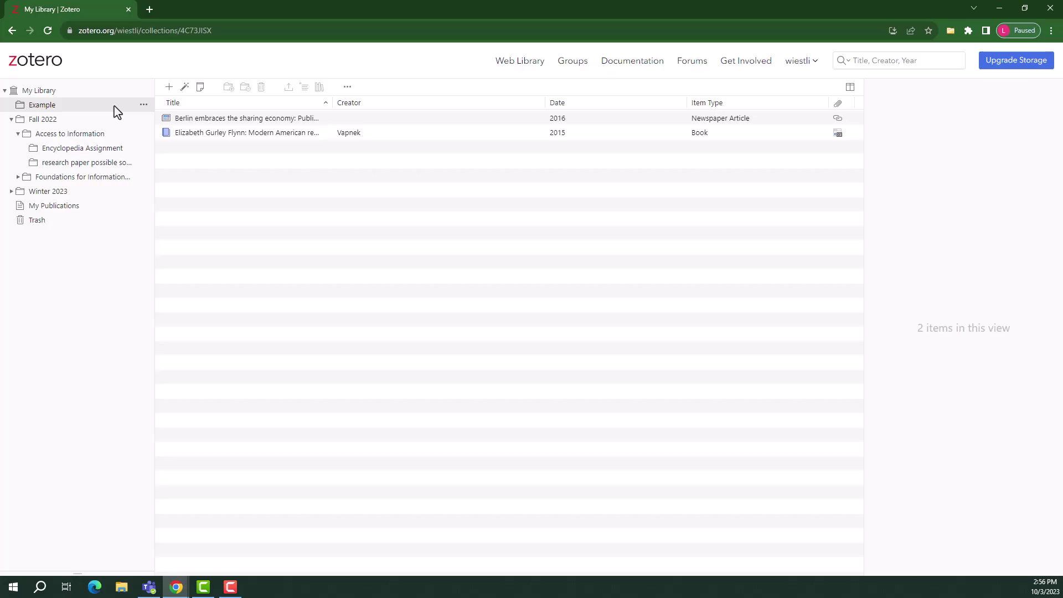
# Take the Flynn book out of Example, then switch back to My Library's 57 items.
pyautogui.click(198, 136)
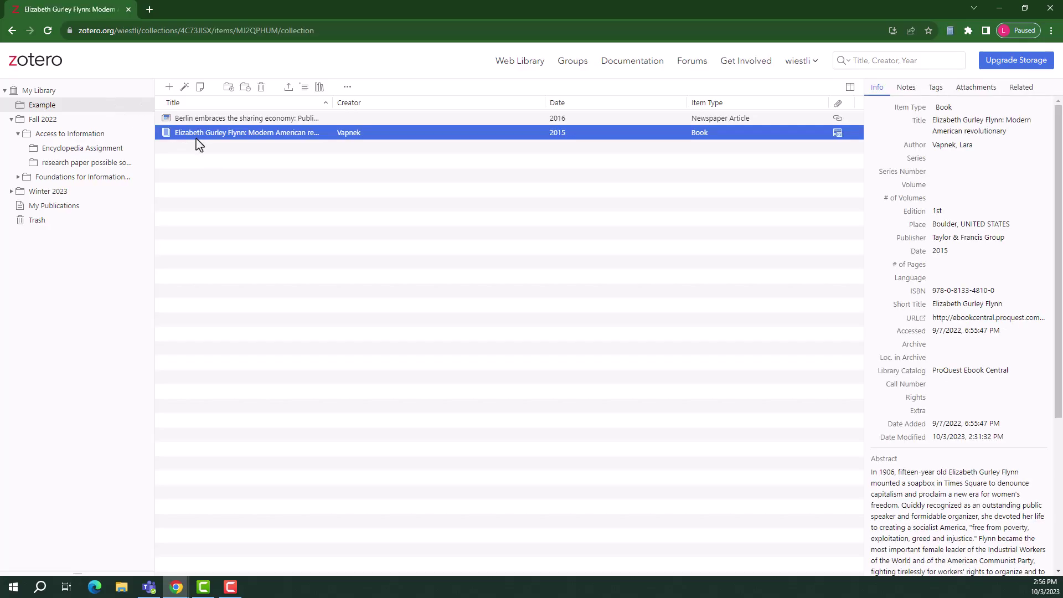
pyautogui.click(245, 87)
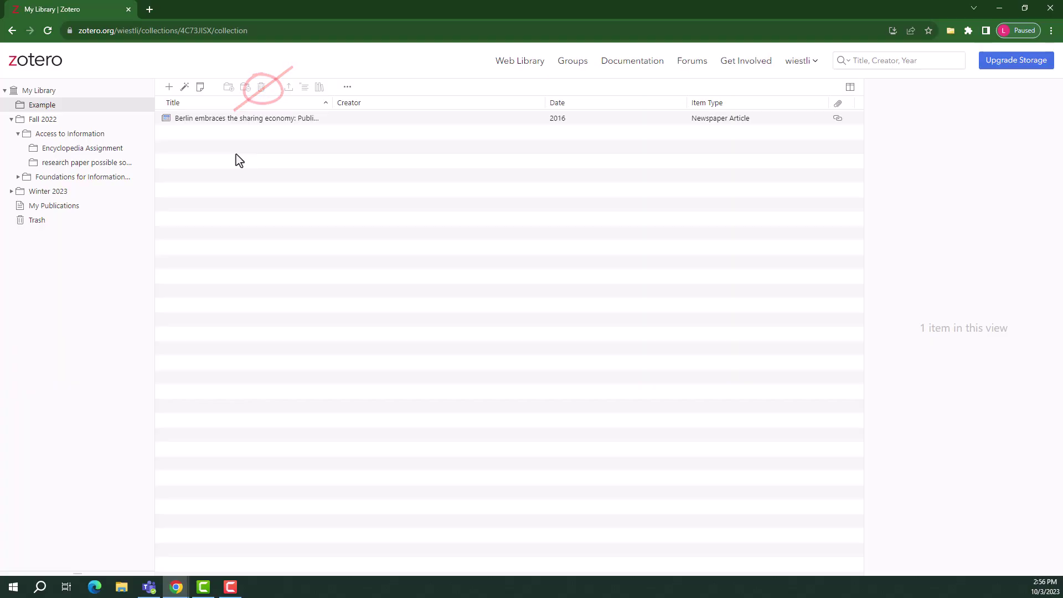
pyautogui.click(100, 92)
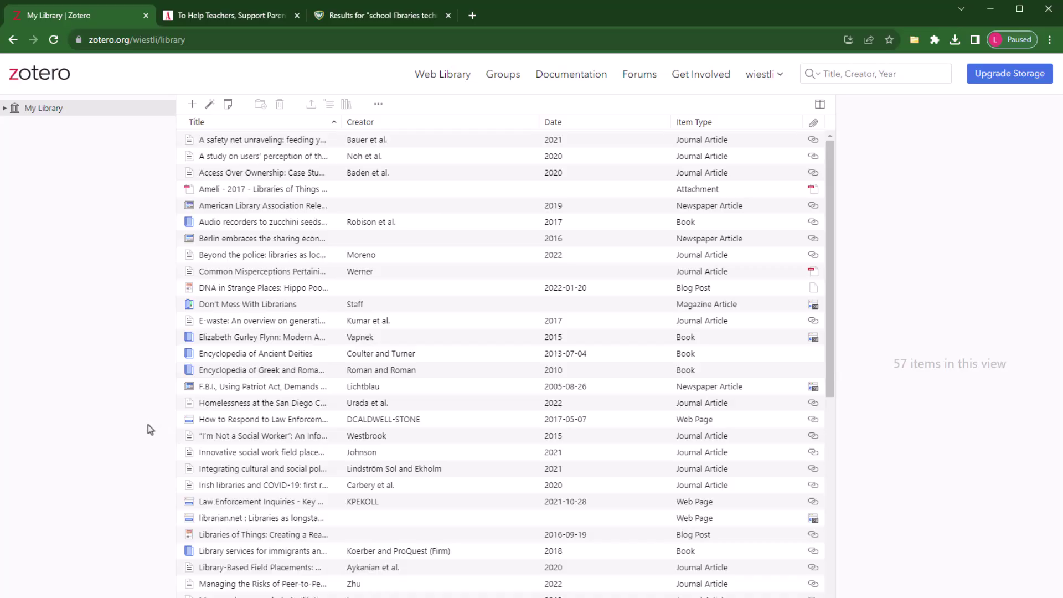
# Save The Atlantic's 'American Family Policy Is Holding Schools Back' to Zotero as a blog post.
pyautogui.click(228, 21)
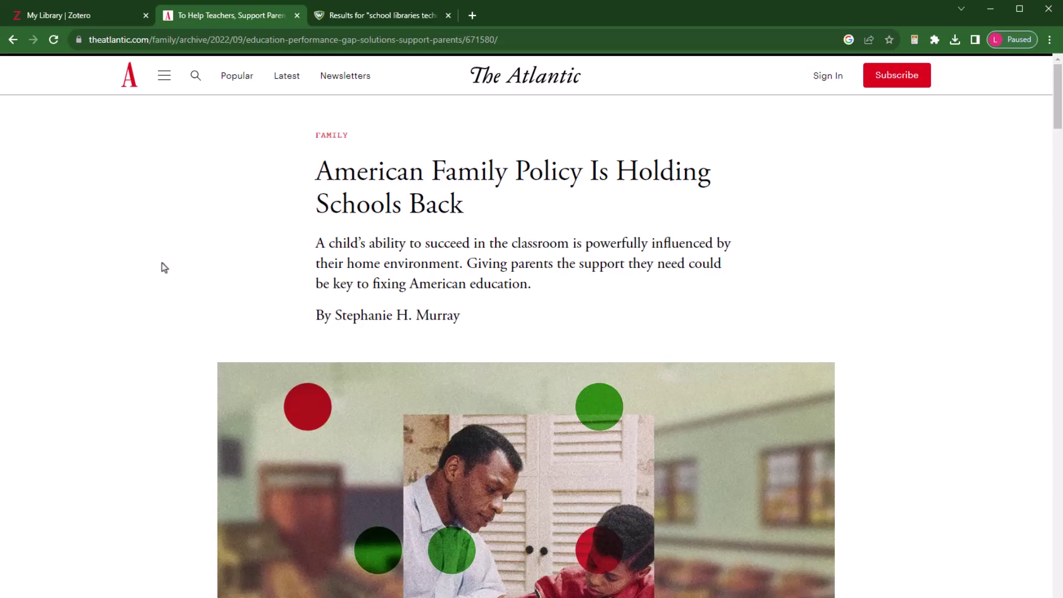
pyautogui.click(914, 41)
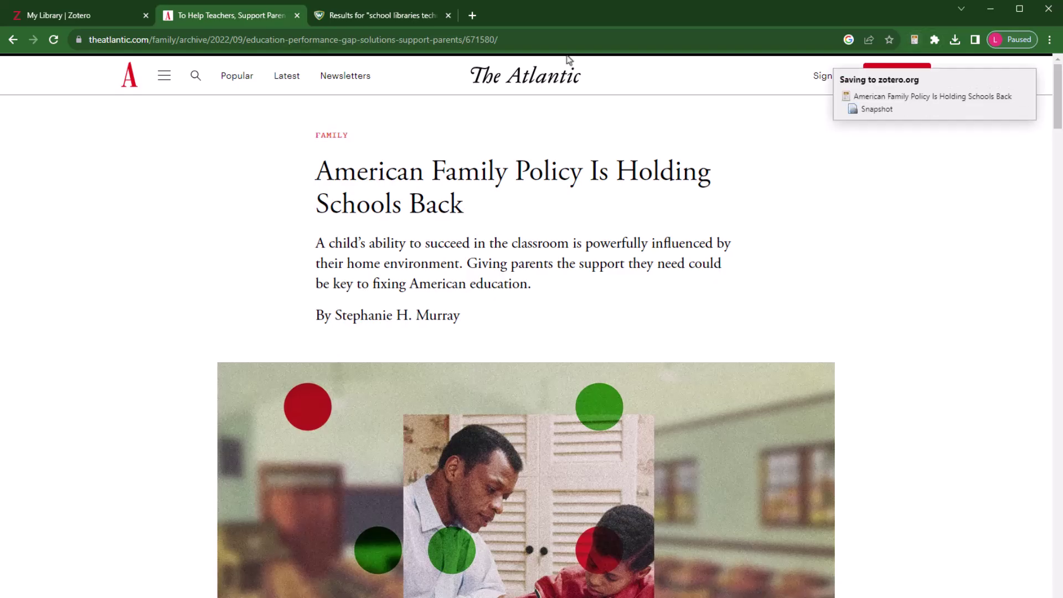
pyautogui.click(92, 18)
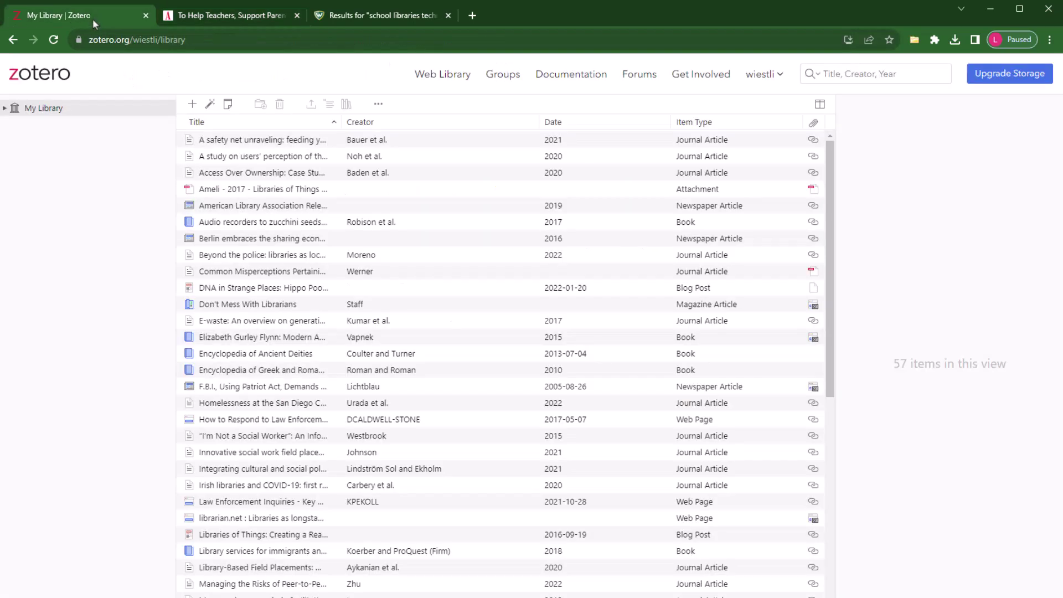
# Review the saved American Family Policy blog post's details, then show the 'school libraries technology' Summon results.
pyautogui.click(213, 207)
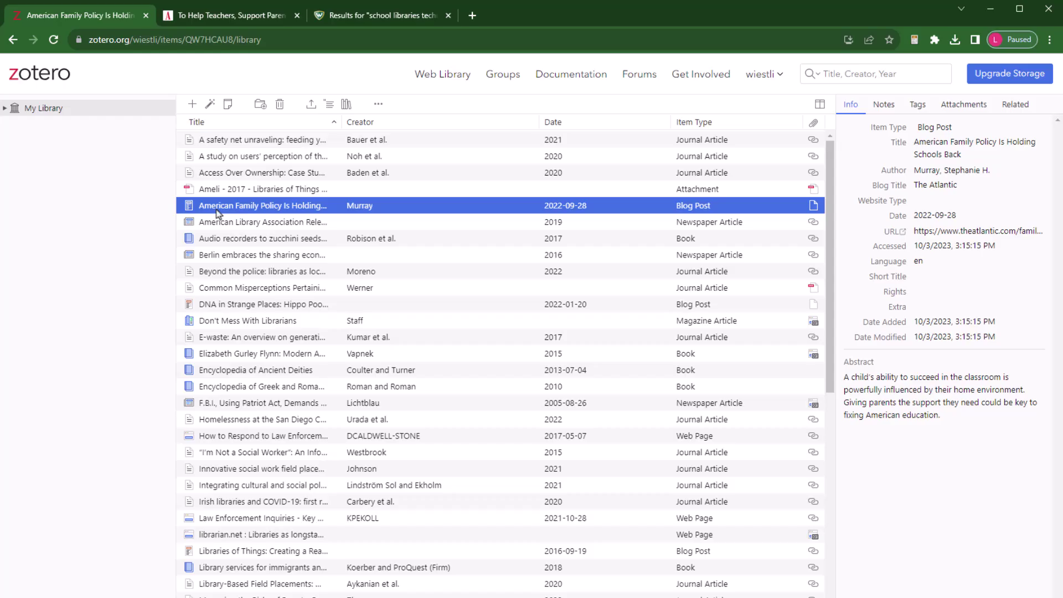
pyautogui.click(376, 22)
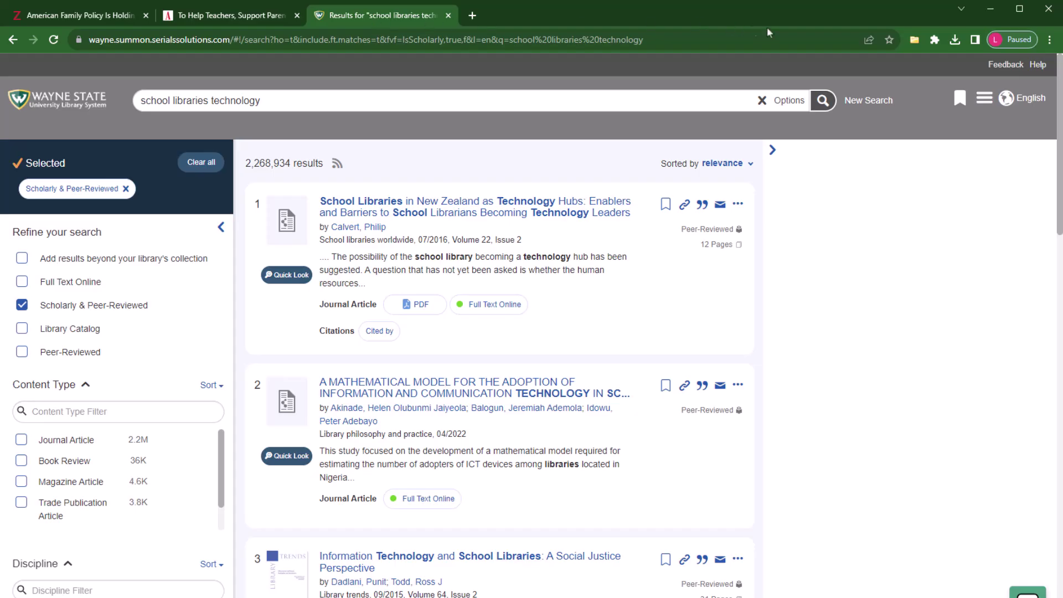
# Mark the first three Summon results for saving to Zotero, then cancel the save.
pyautogui.click(914, 41)
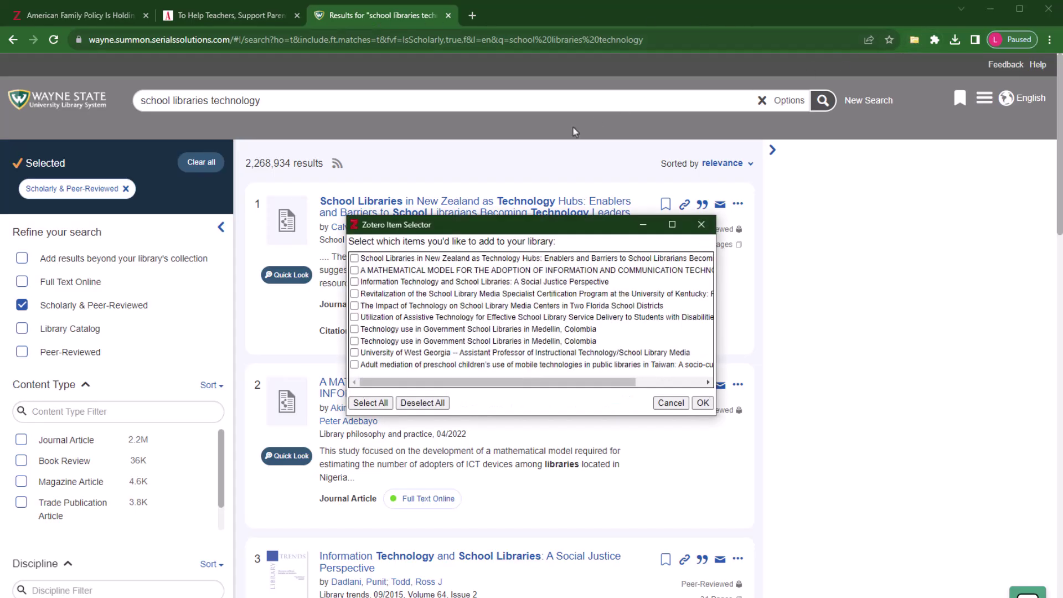
pyautogui.click(354, 258)
pyautogui.click(355, 271)
pyautogui.click(354, 282)
pyautogui.click(673, 407)
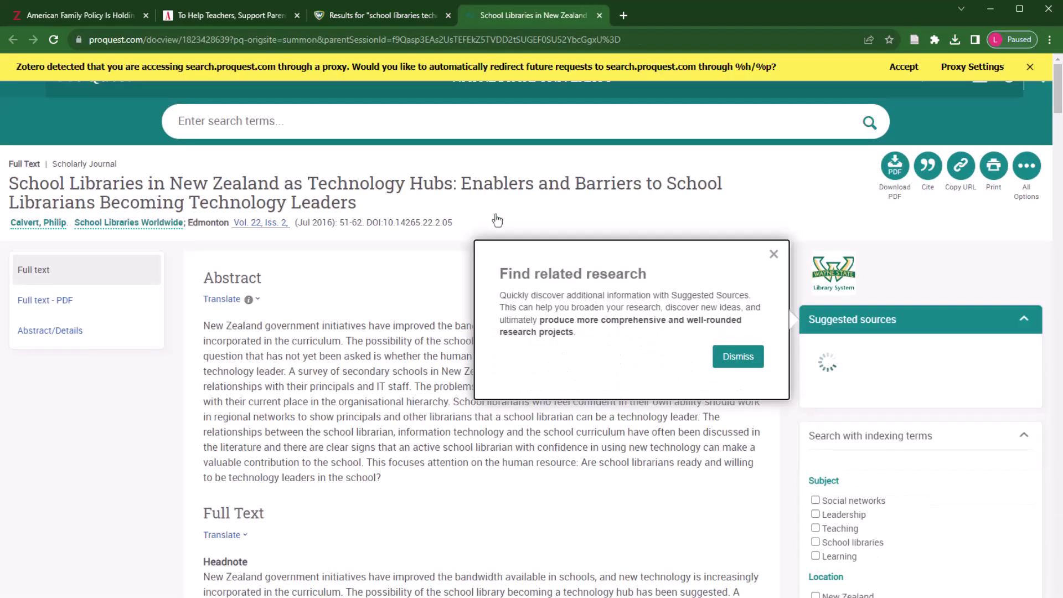
# Save the New Zealand technology-hubs article with its full-text PDF from ProQuest to Zotero.
pyautogui.click(774, 255)
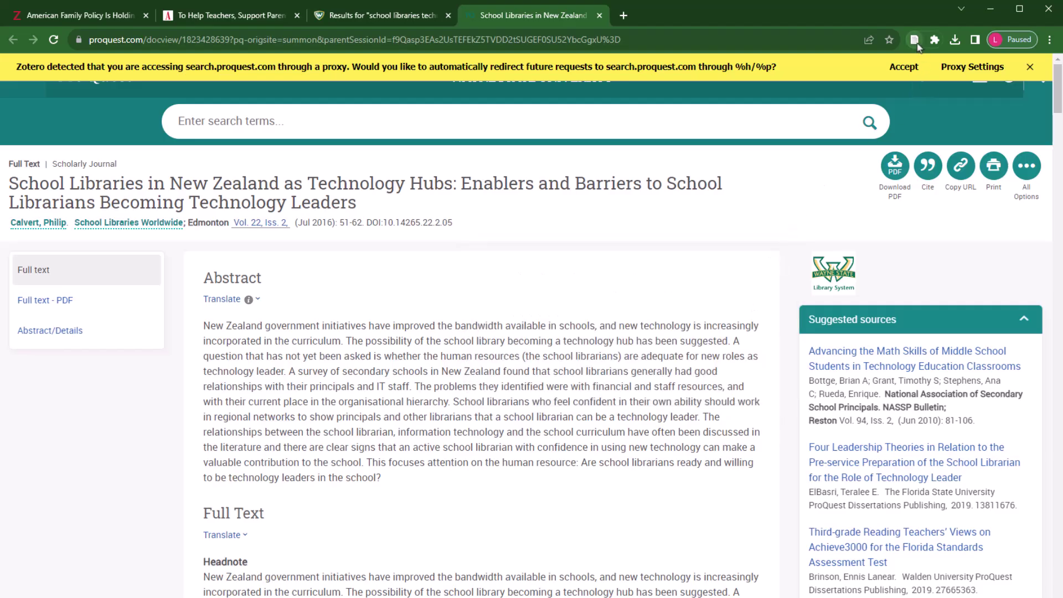
pyautogui.click(916, 42)
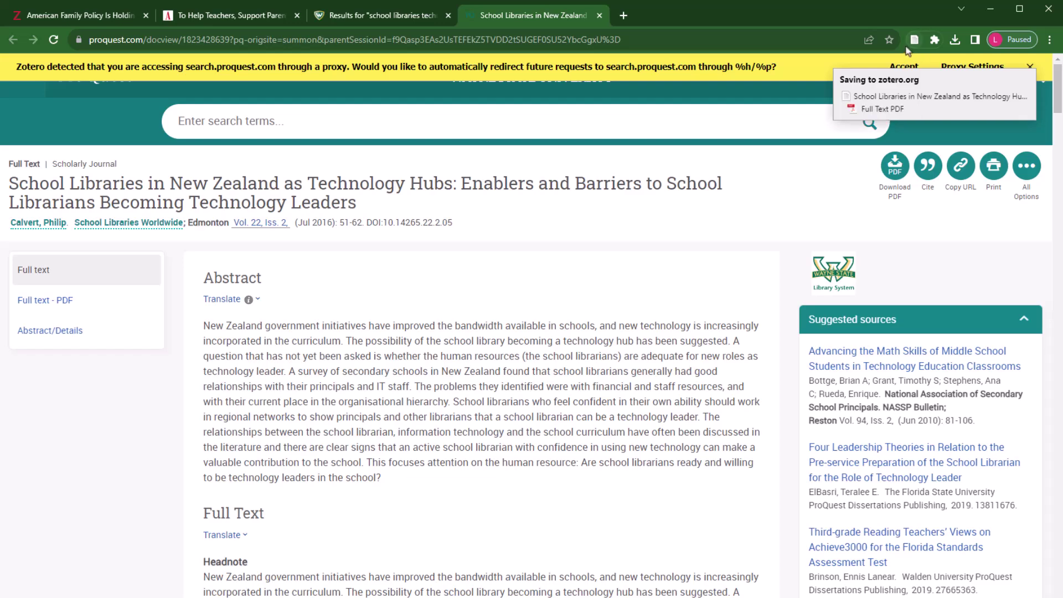
pyautogui.click(139, 18)
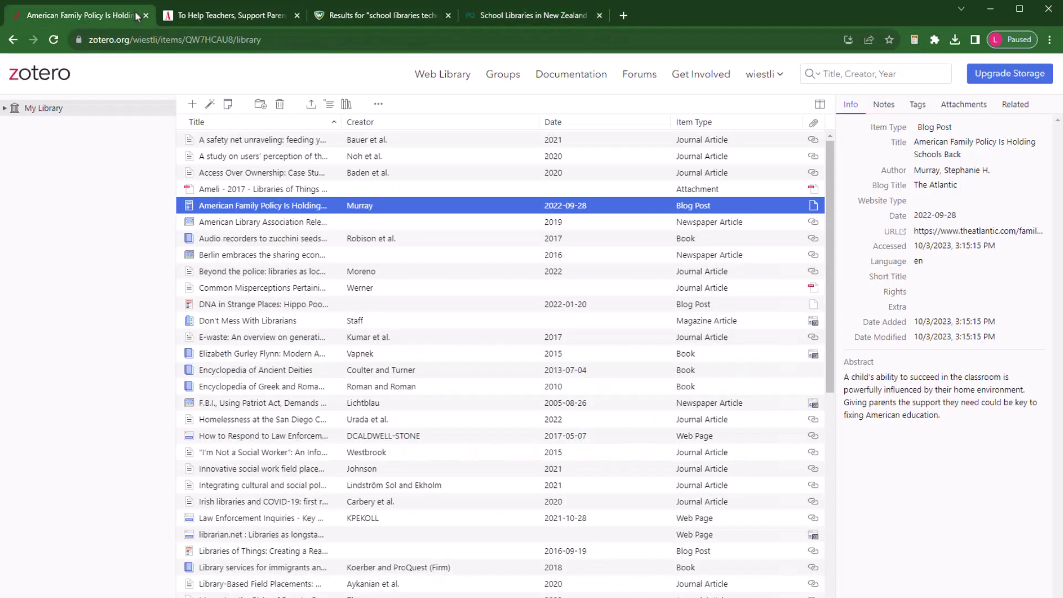
# Add a blank Journal Article item to My Library via the New Item menu.
pyautogui.click(192, 106)
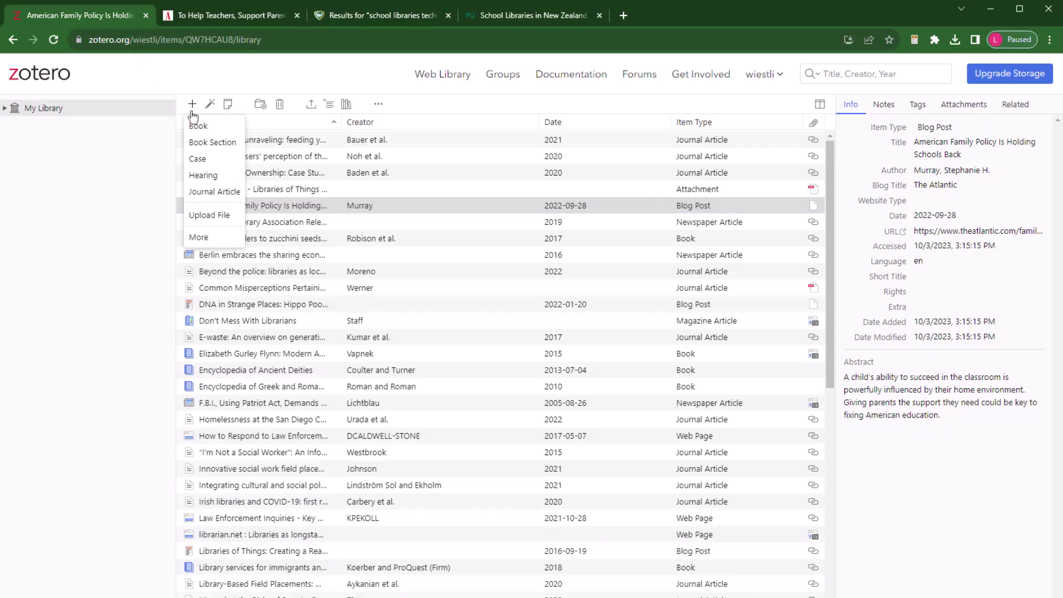
pyautogui.click(197, 192)
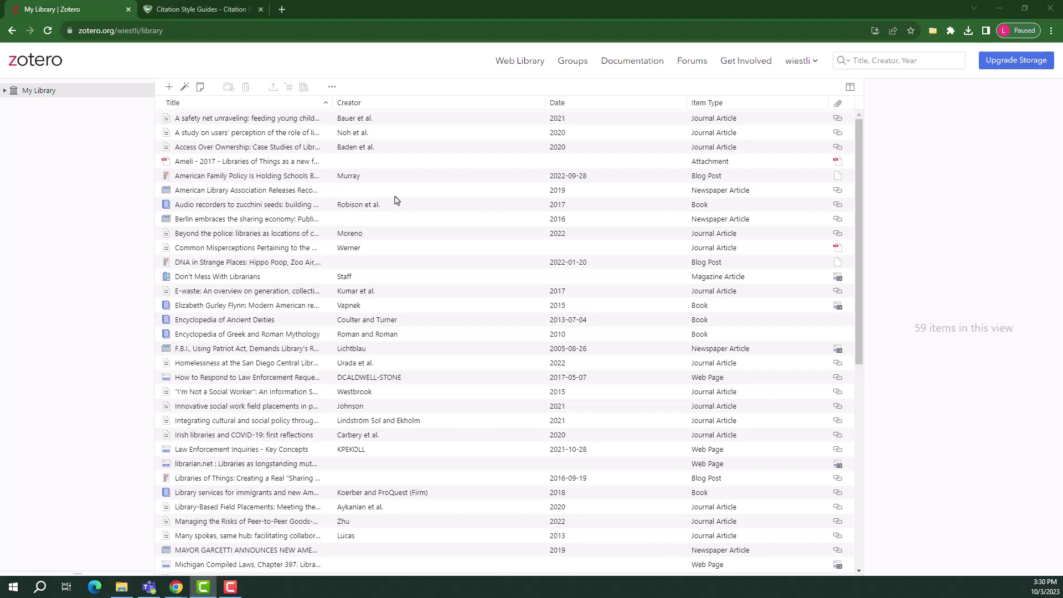
# Copy the Elizabeth Gurley Flynn book's APA 7th edition in-text citation '(Vapnek, 2015)'.
pyautogui.click(413, 306)
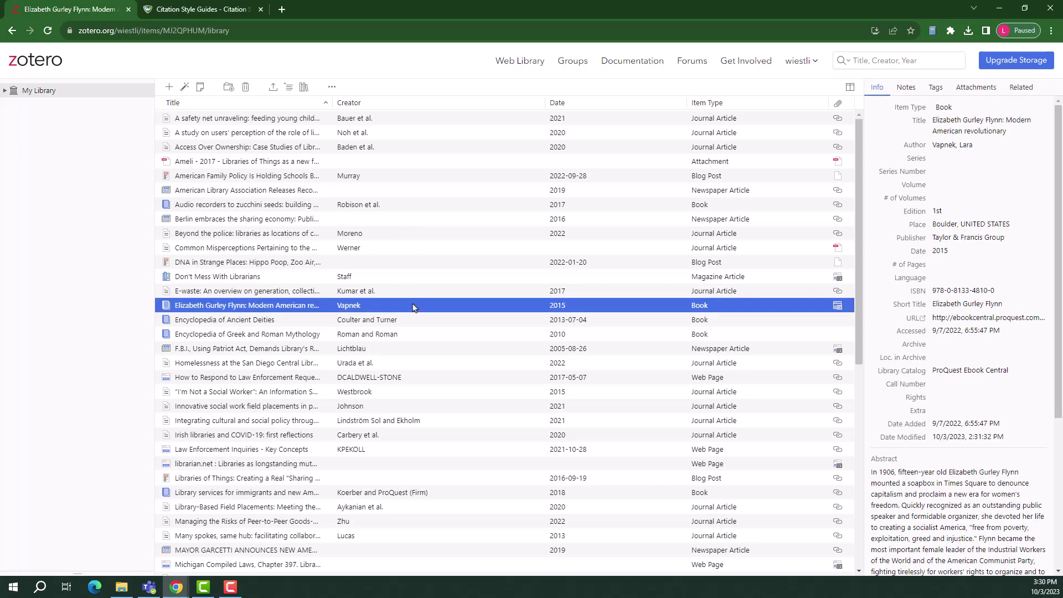
pyautogui.click(289, 88)
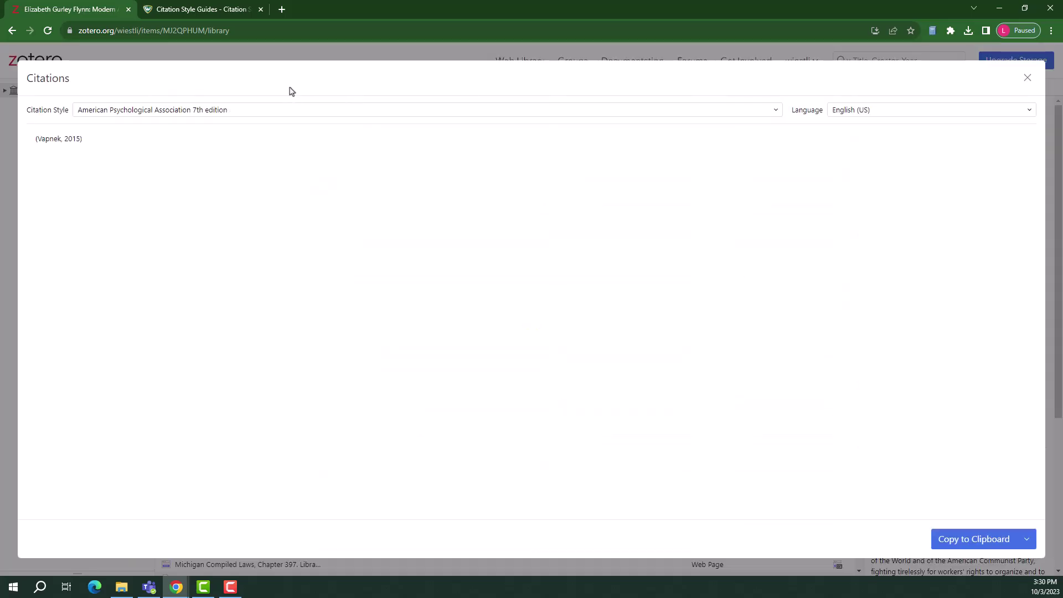
pyautogui.click(299, 111)
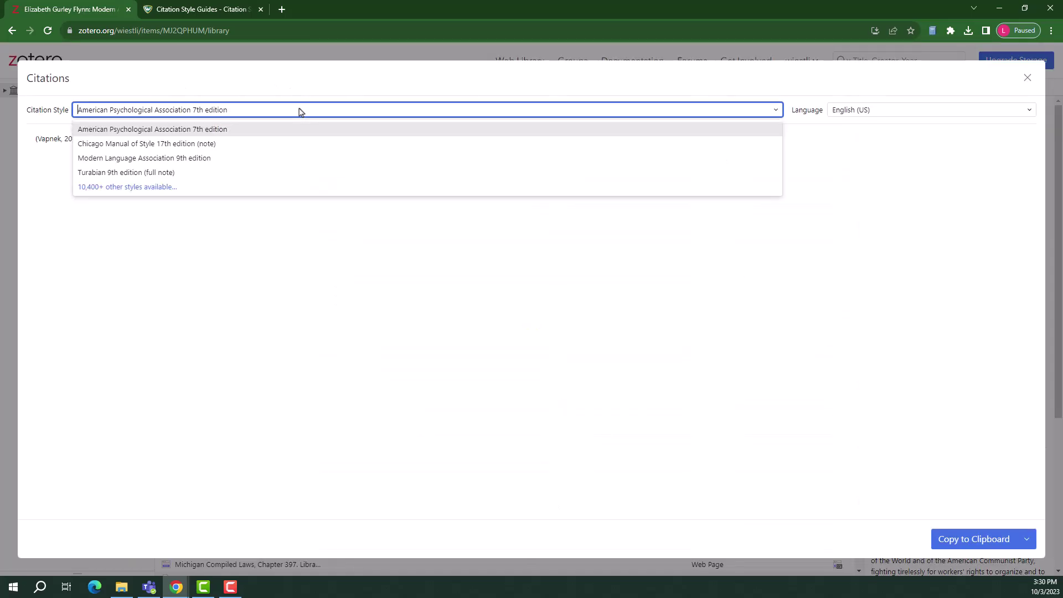
pyautogui.click(302, 133)
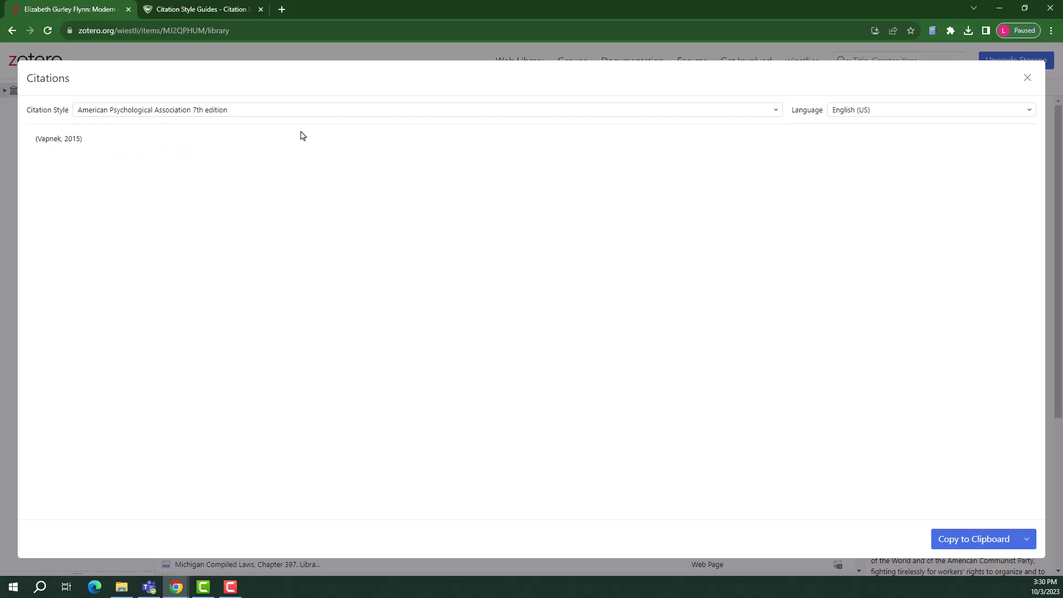
pyautogui.click(1003, 545)
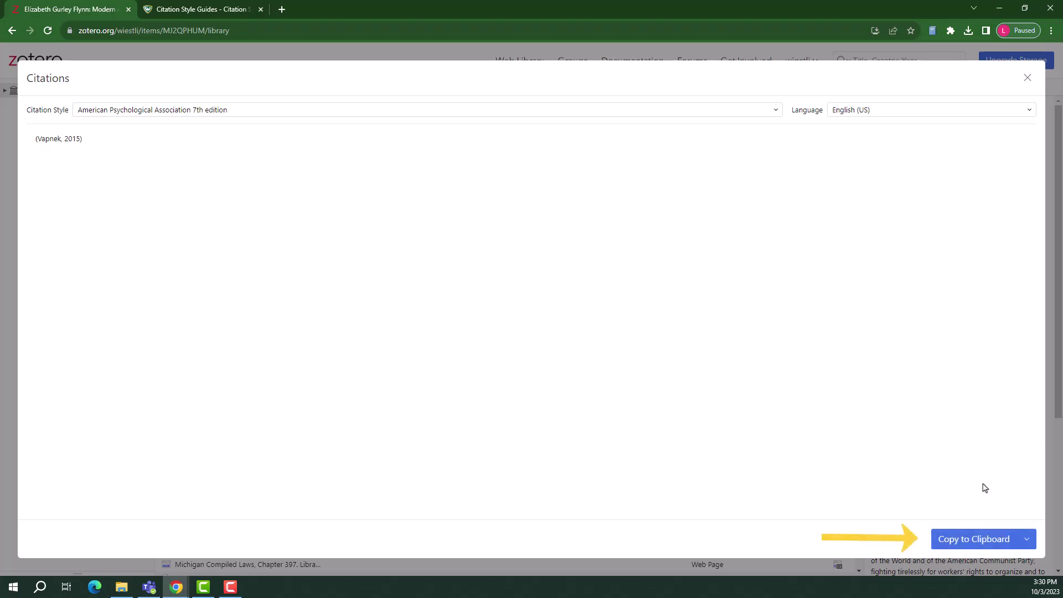
# Select the Vapnek, Westbrook, Berlin and Ameli items together in the library.
pyautogui.click(1027, 77)
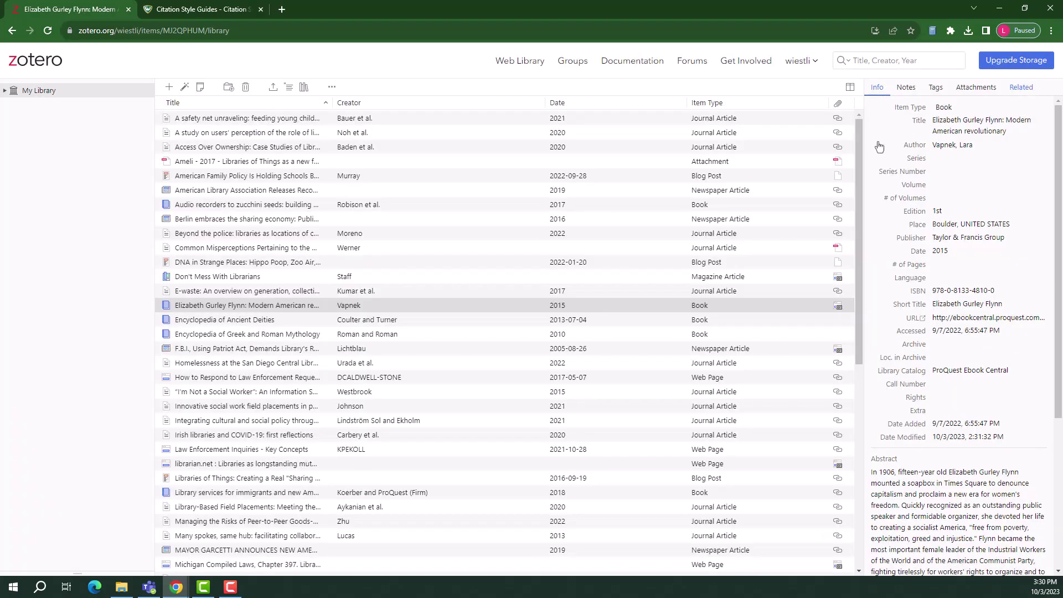
pyautogui.click(452, 310)
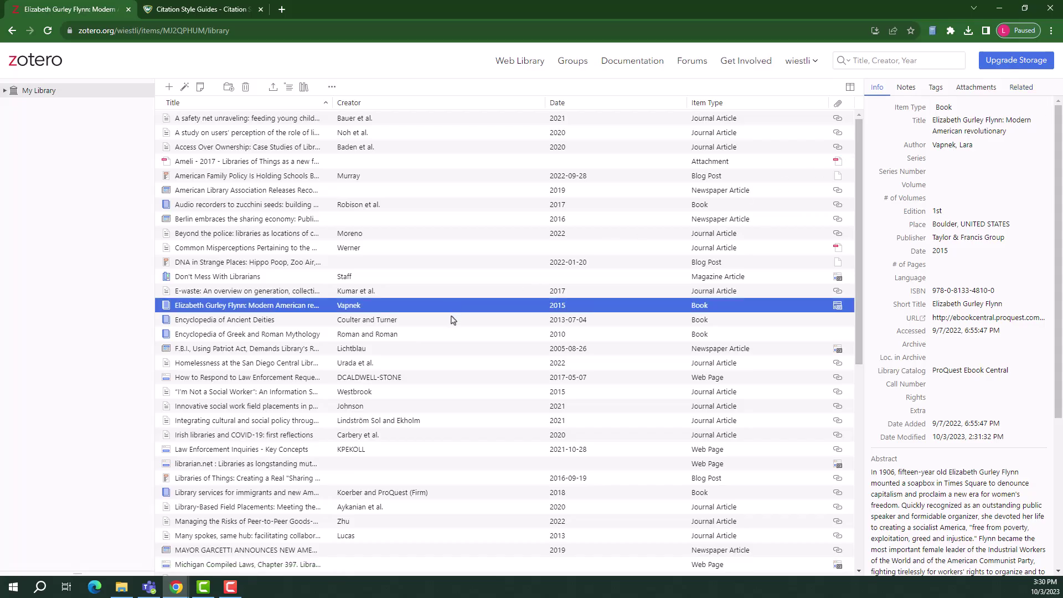
pyautogui.keyDown('ctrl'); pyautogui.click(448, 391); pyautogui.keyUp('ctrl')
pyautogui.keyDown('ctrl'); pyautogui.click(426, 221); pyautogui.keyUp('ctrl')
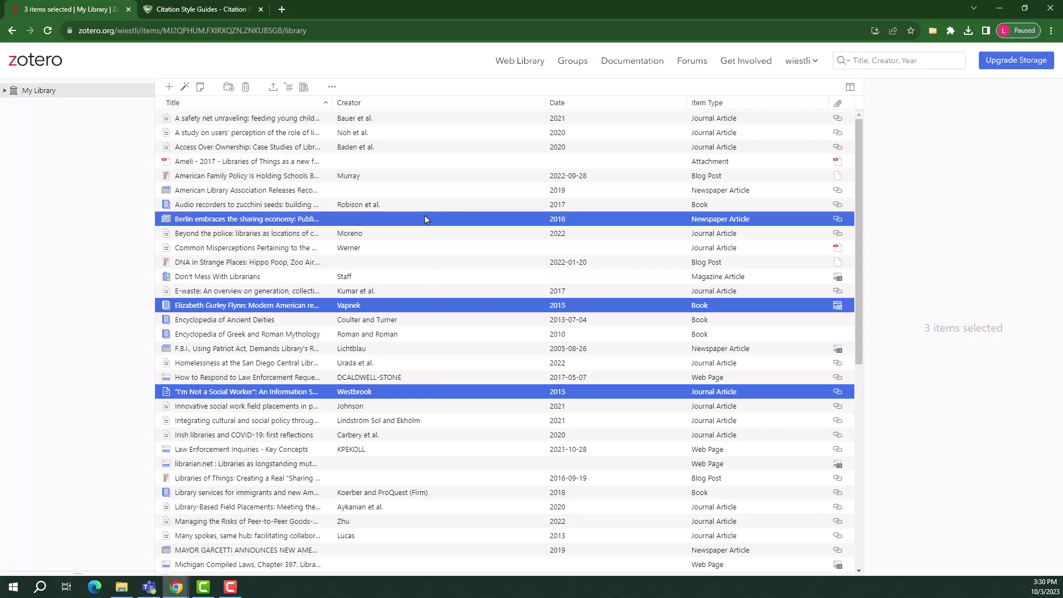
pyautogui.keyDown('ctrl'); pyautogui.click(423, 162); pyautogui.keyUp('ctrl')
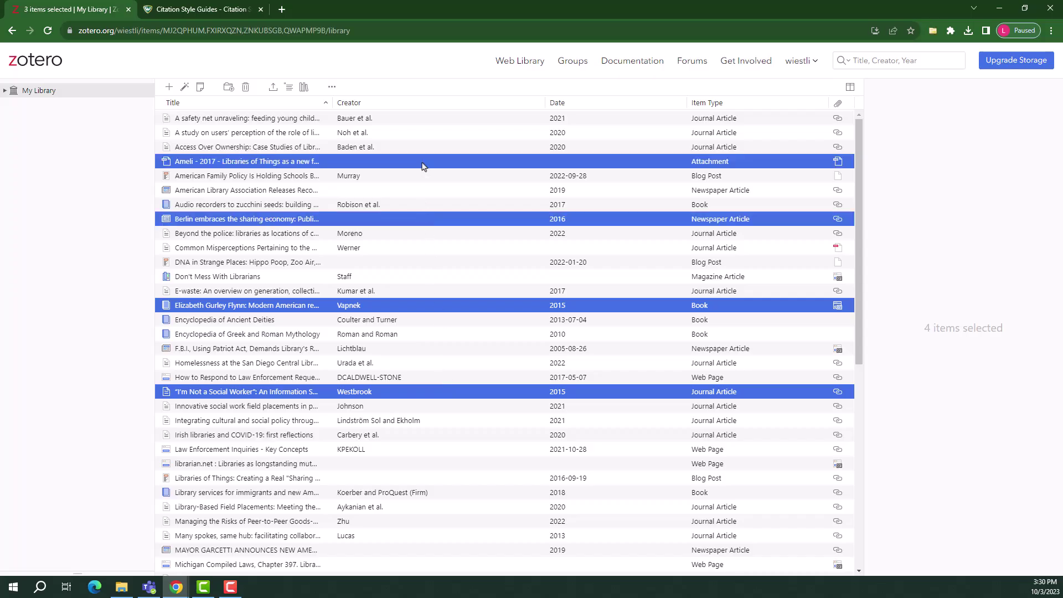
# Copy the four items' APA 7th edition bibliography, then view the Citation Style Guides page.
pyautogui.click(304, 87)
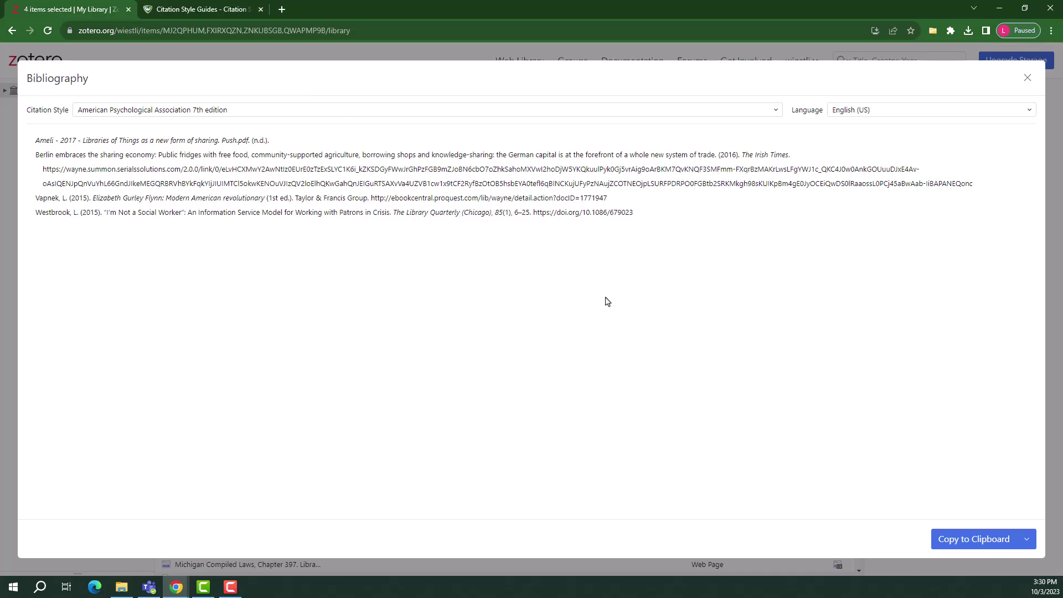
pyautogui.click(940, 537)
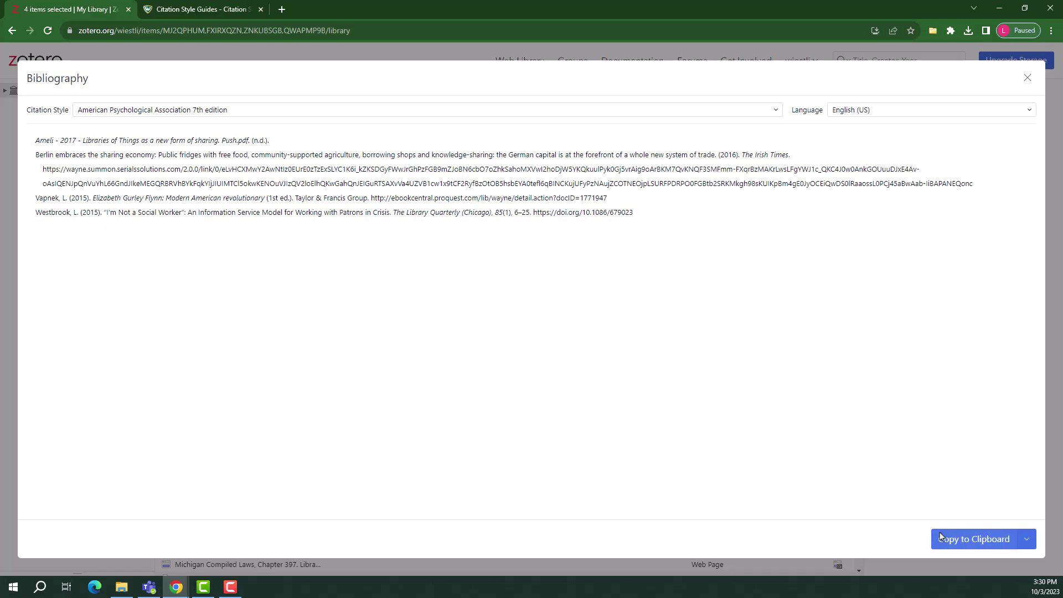
pyautogui.click(1026, 79)
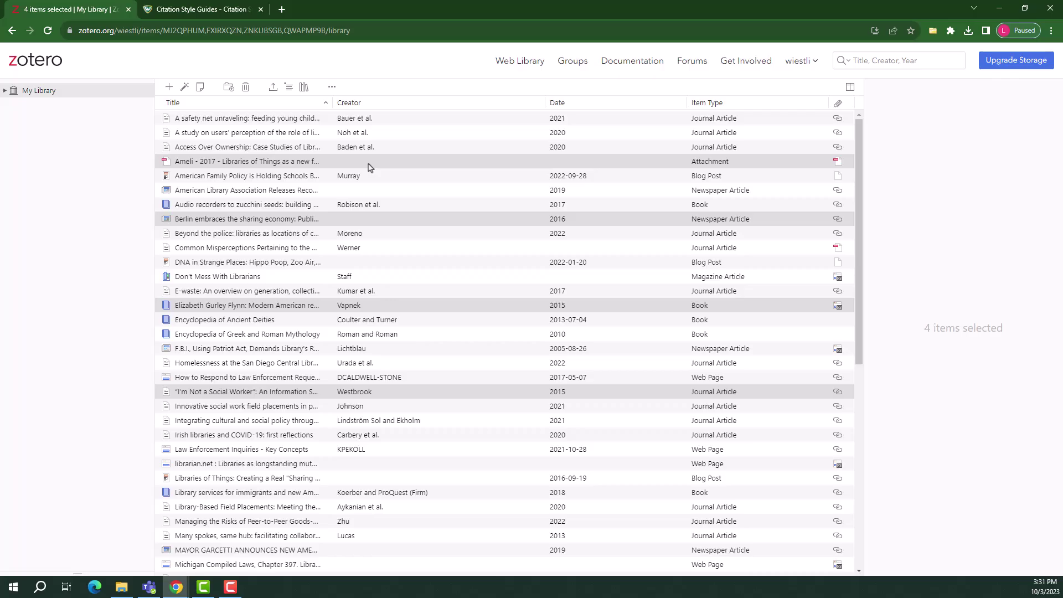
pyautogui.click(224, 16)
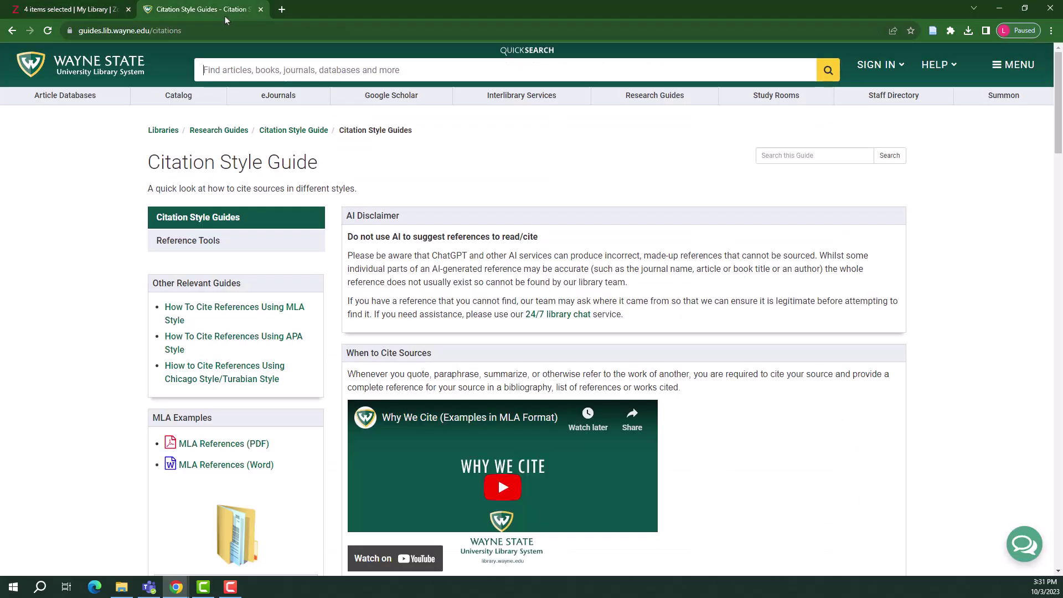